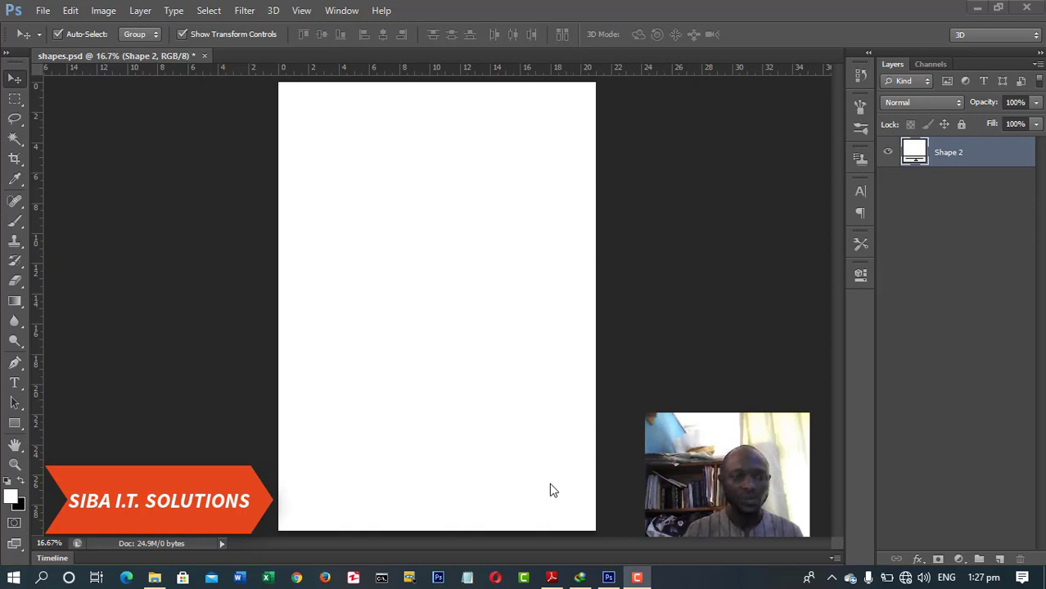
Step: Draw a rectangle about 2026 × 1057 px in the page's upper half and combine with it a narrower rectangle overlapping its lower edge
left_click(13, 426)
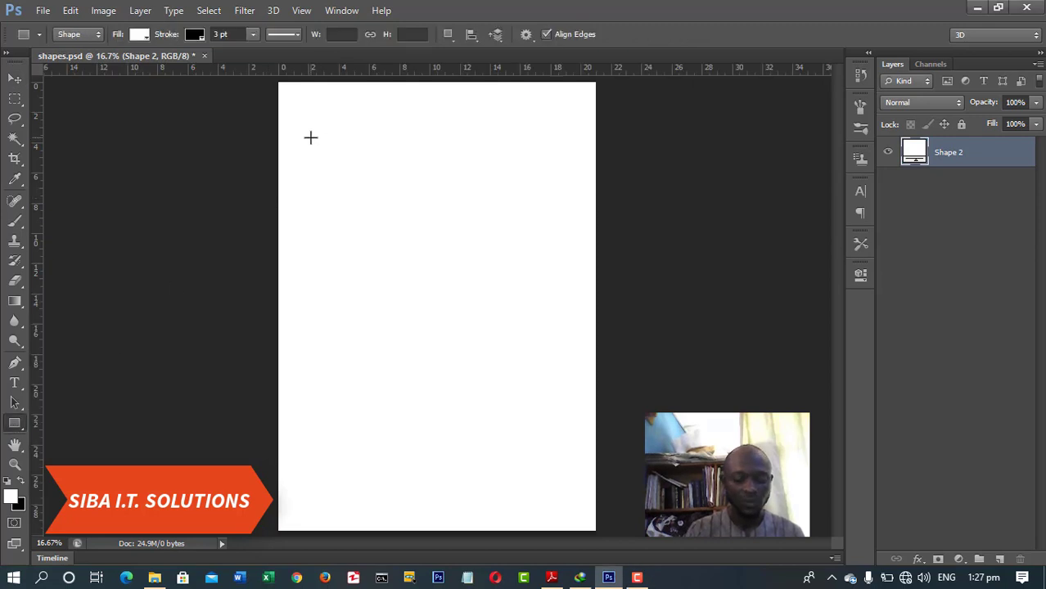
mouse_move(310, 138)
left_mouse_down()
mouse_move(334, 133)
mouse_move(465, 215)
mouse_move(544, 243)
mouse_move(568, 271)
left_mouse_up()
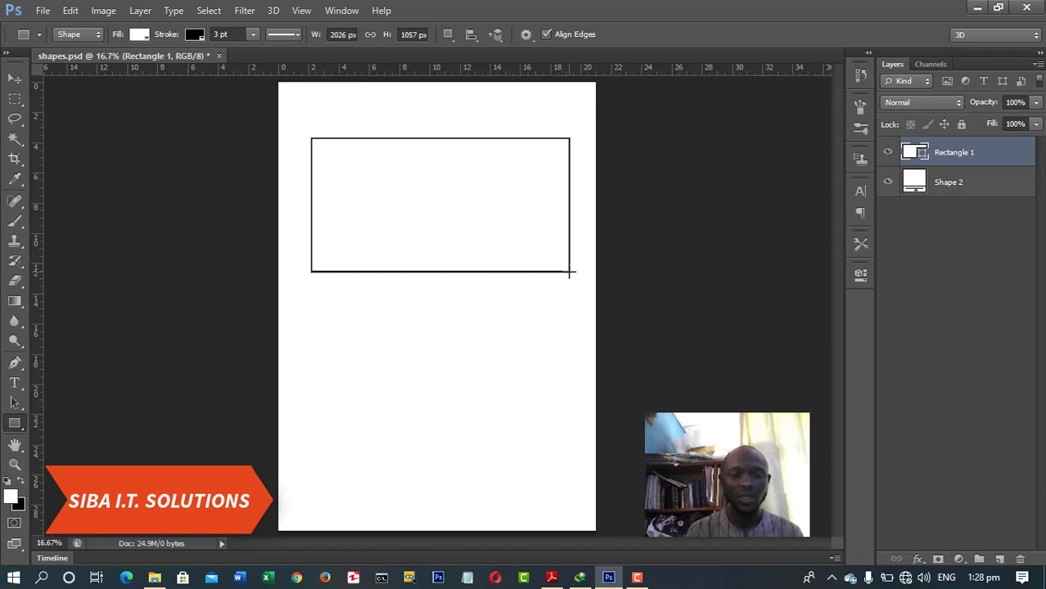
left_click(449, 35)
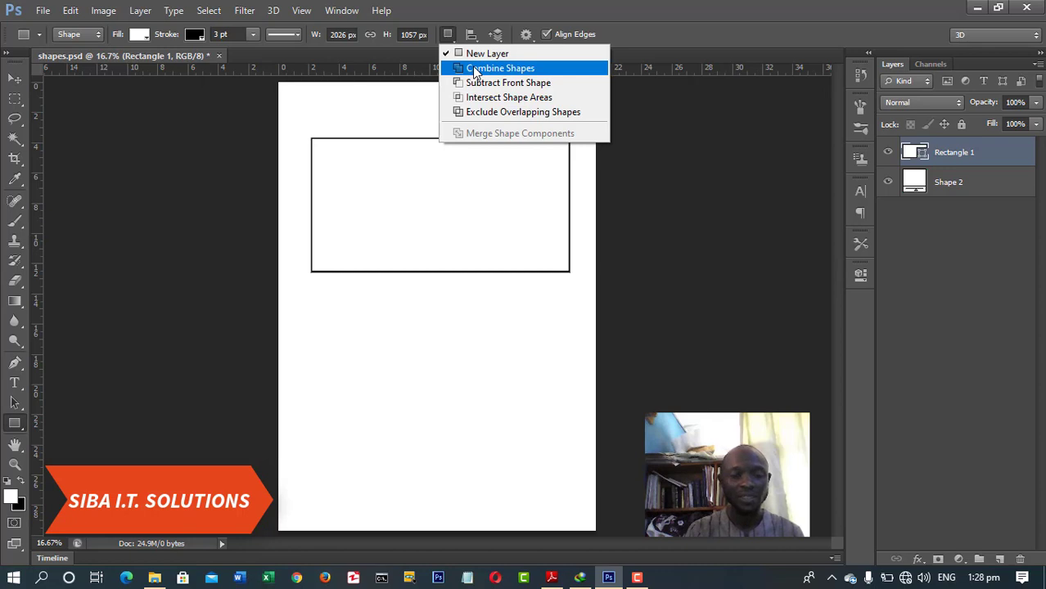
left_click(477, 71)
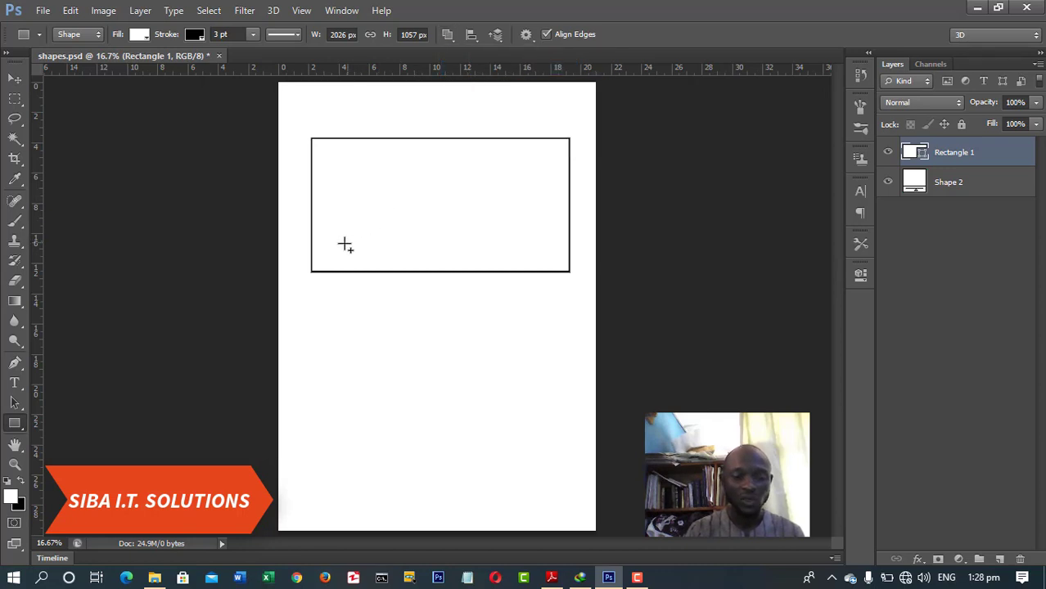
left_click_drag(340, 244, 556, 323)
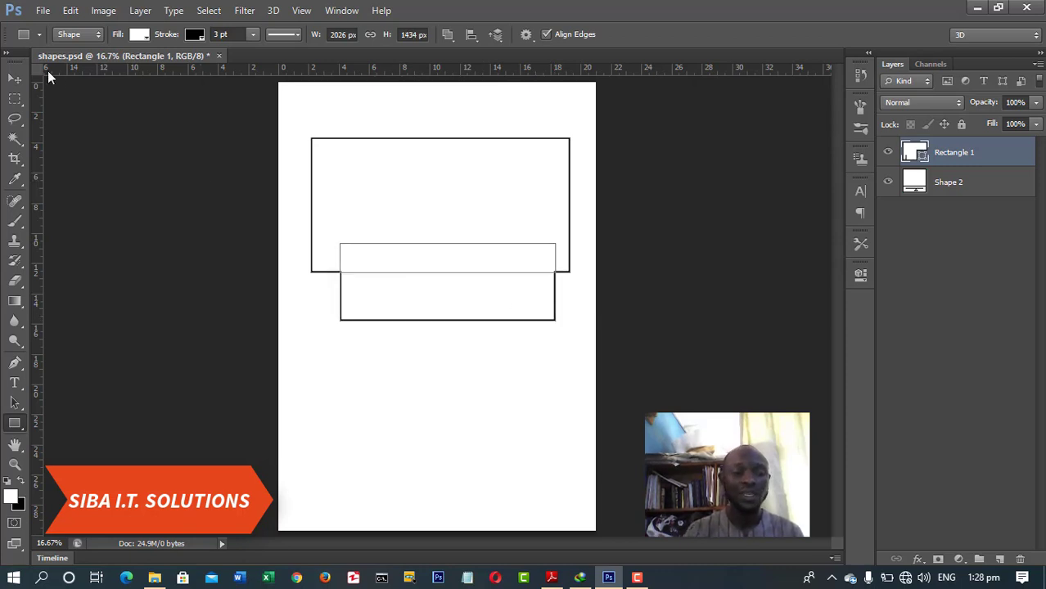
left_click(20, 82)
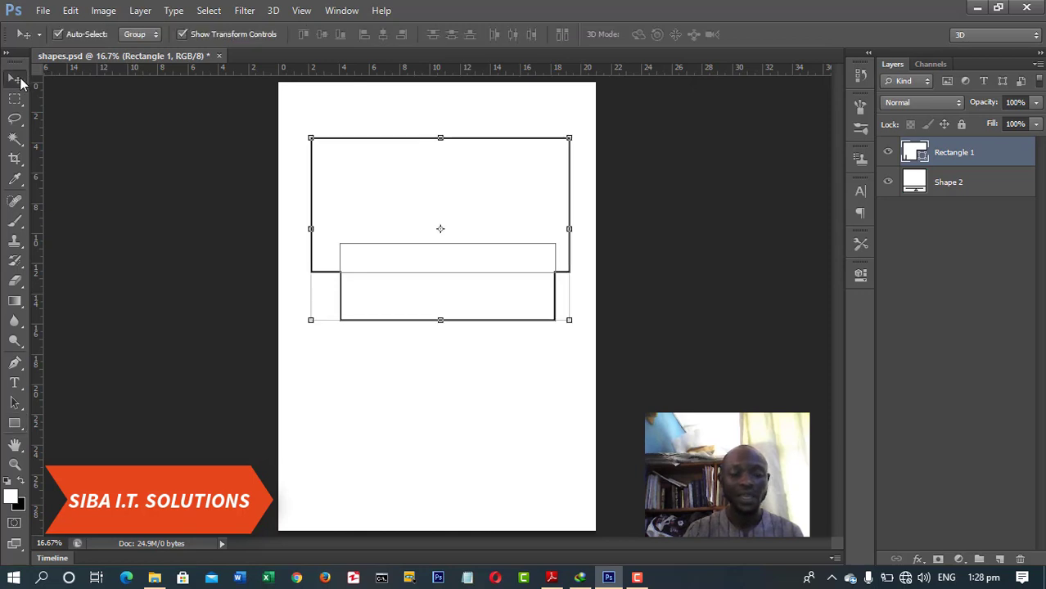
left_click(442, 413)
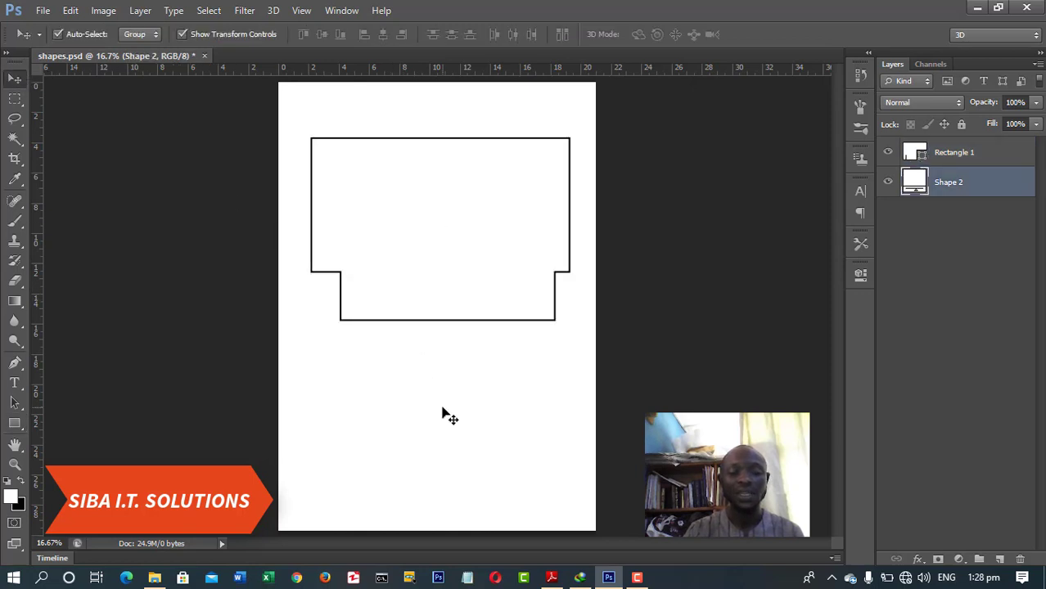
Step: Apply a Color Overlay layer style in dark teal, hue 176°, to the combined rectangle shape
left_click(456, 226)
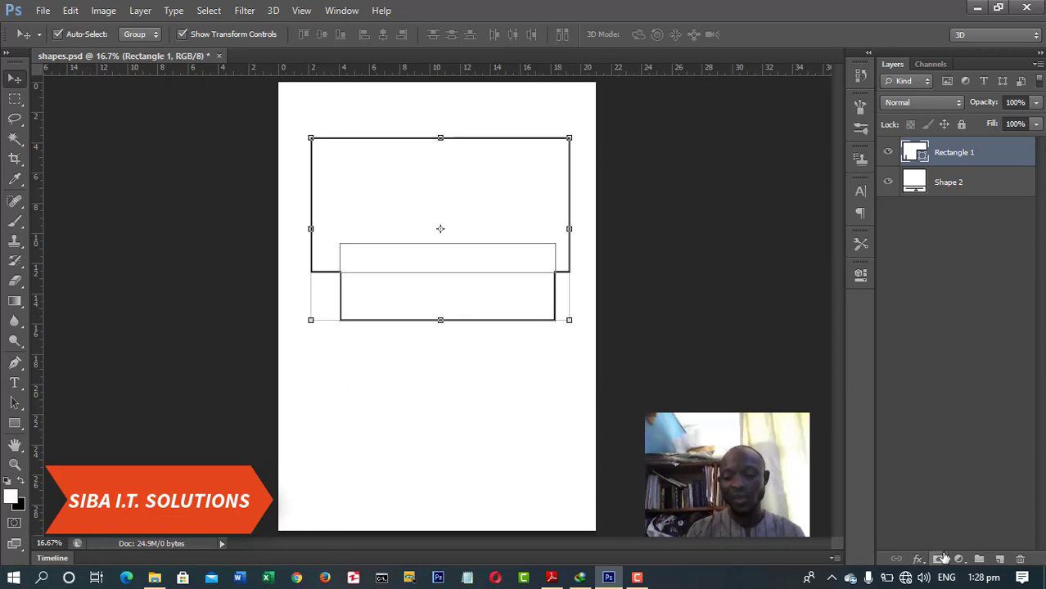
left_click(919, 561)
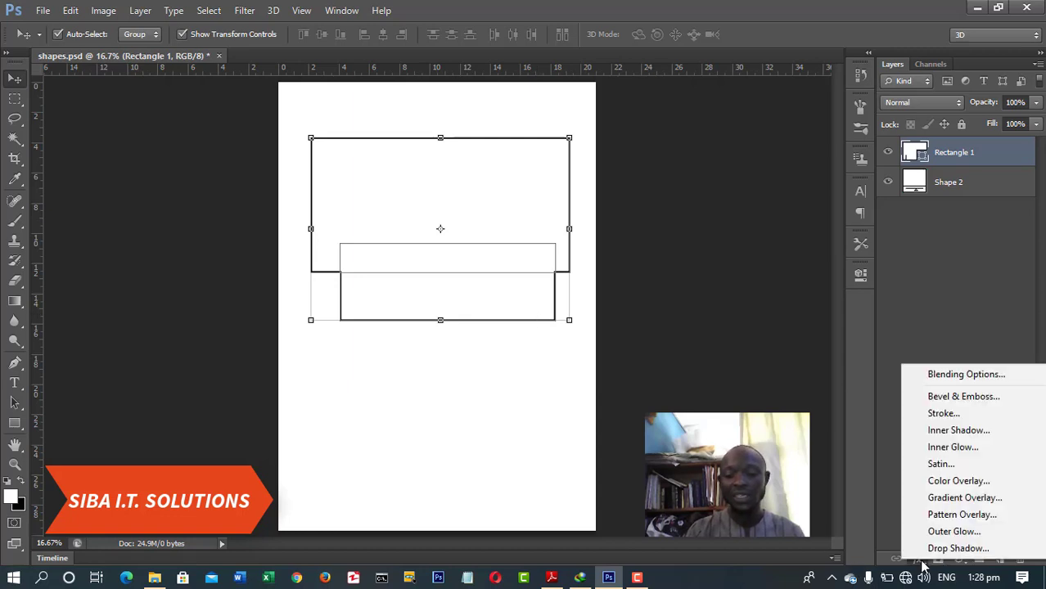
left_click(967, 484)
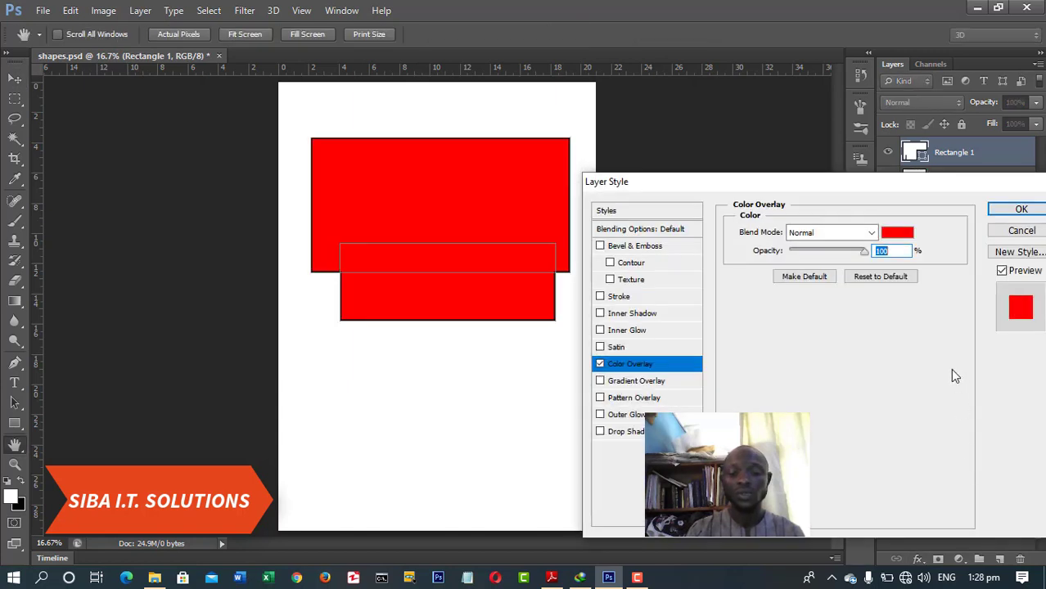
left_click(899, 233)
left_click(651, 254)
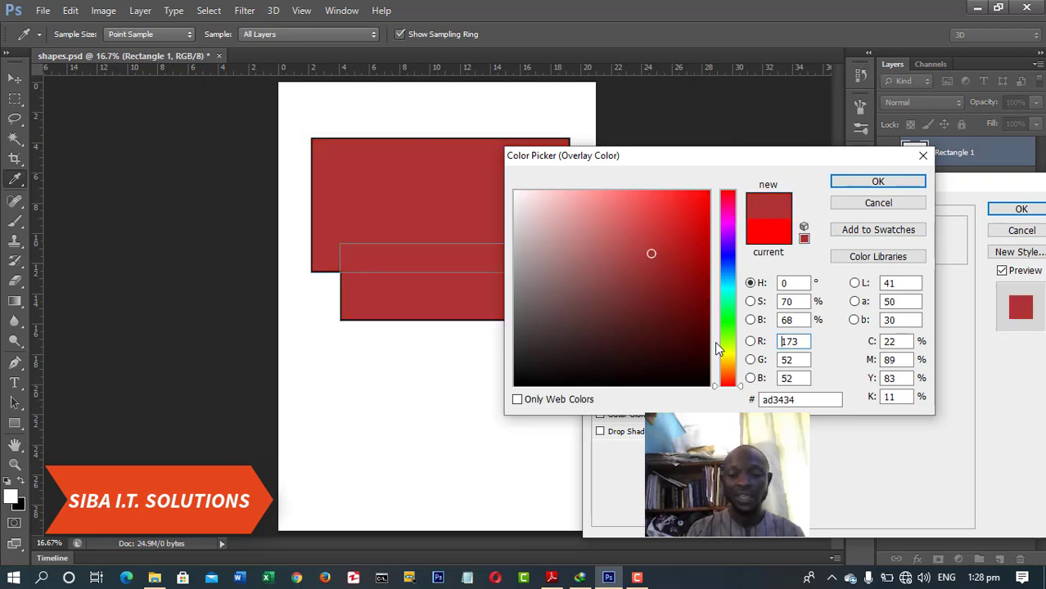
left_click(728, 291)
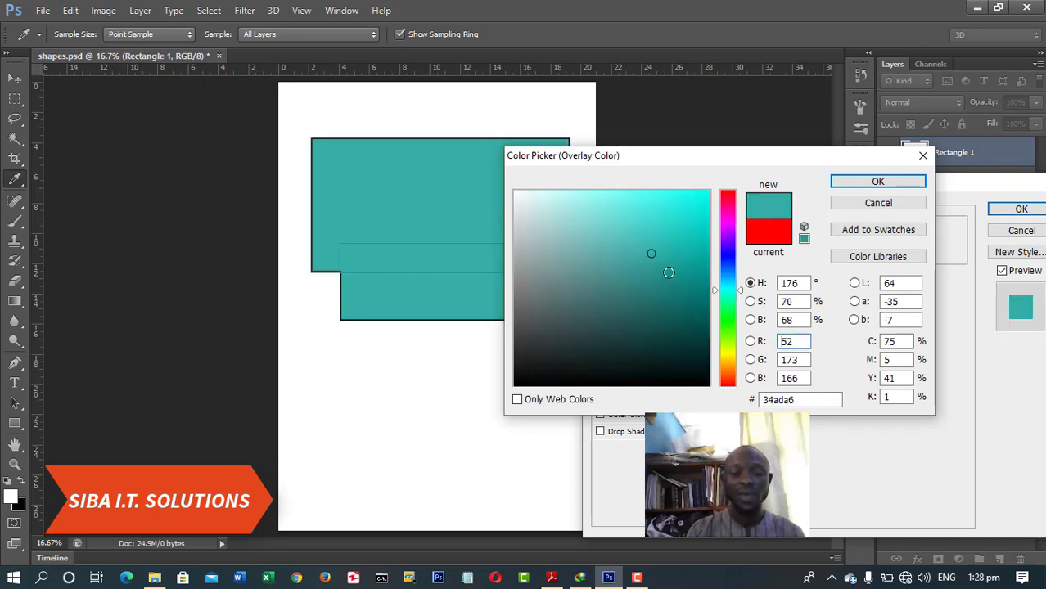
left_click(669, 273)
left_click(884, 182)
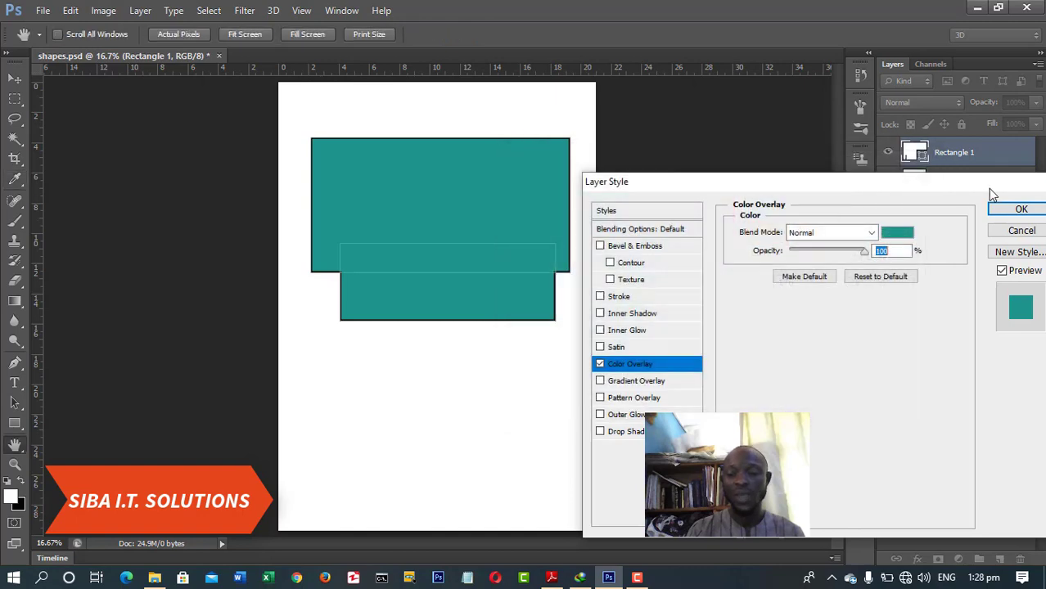
left_click(1006, 210)
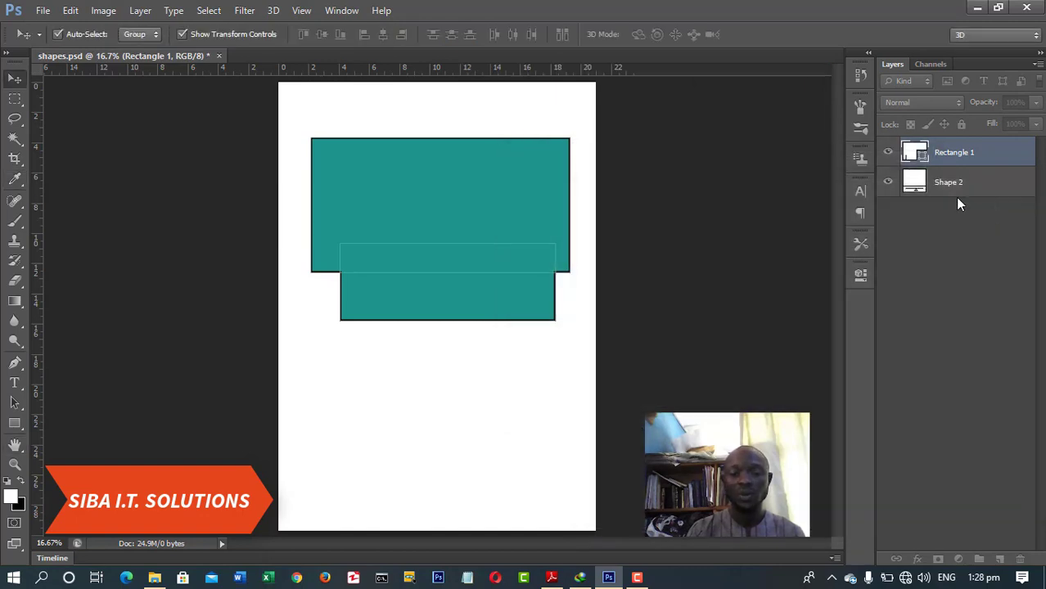
left_click(709, 202)
left_click(472, 450)
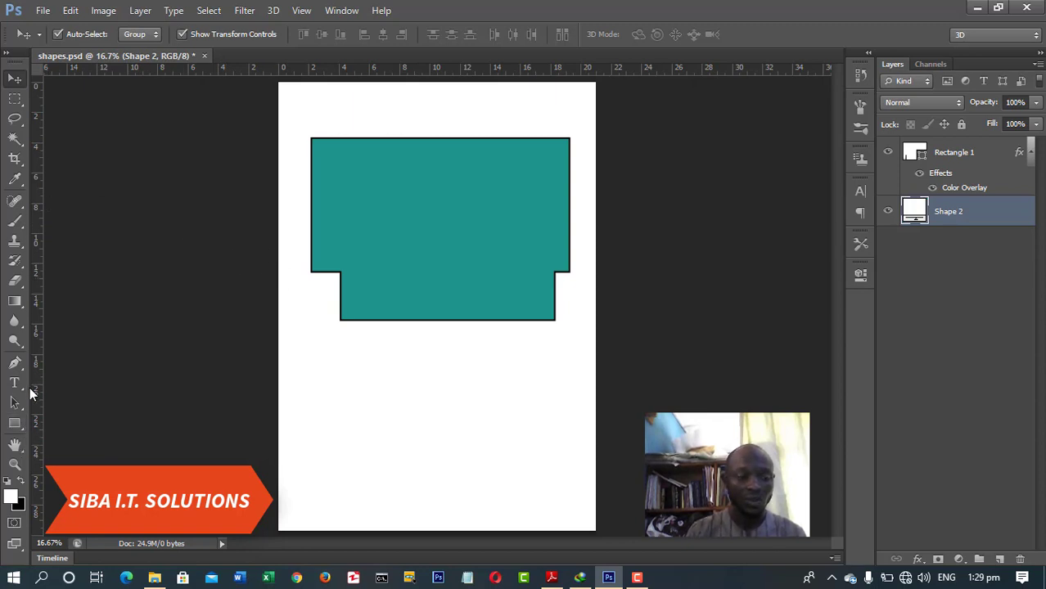
Step: Switch from the Rectangle tool to the Ellipse tool
left_click(16, 422)
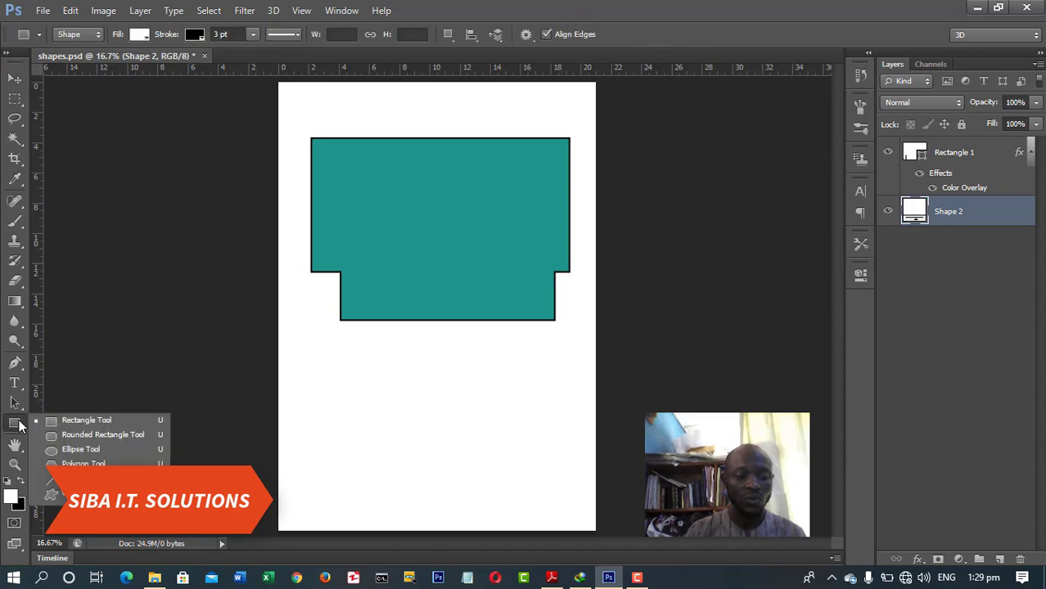
left_click(76, 450)
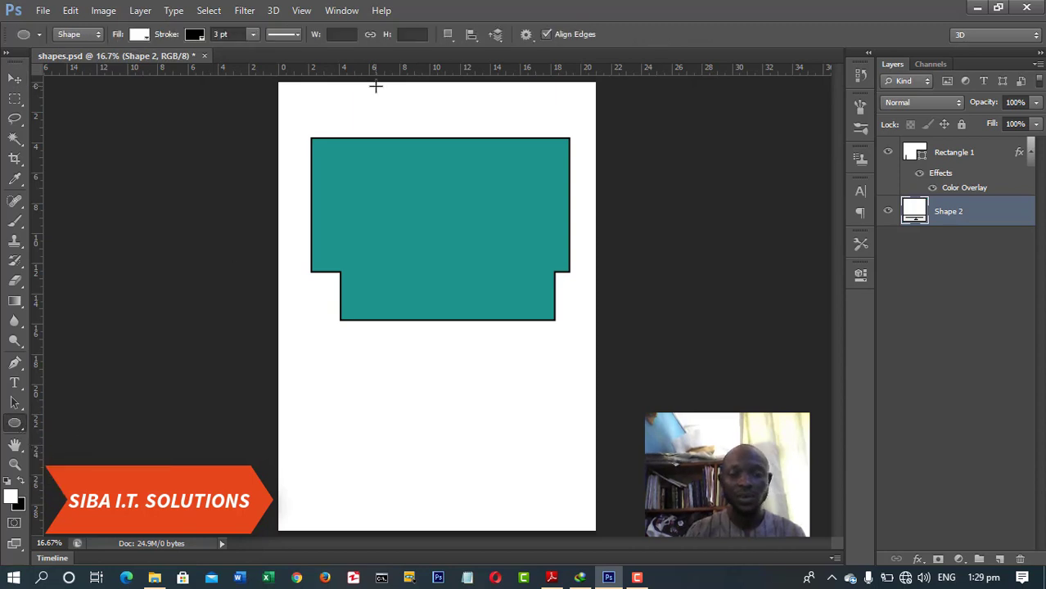
left_click(447, 36)
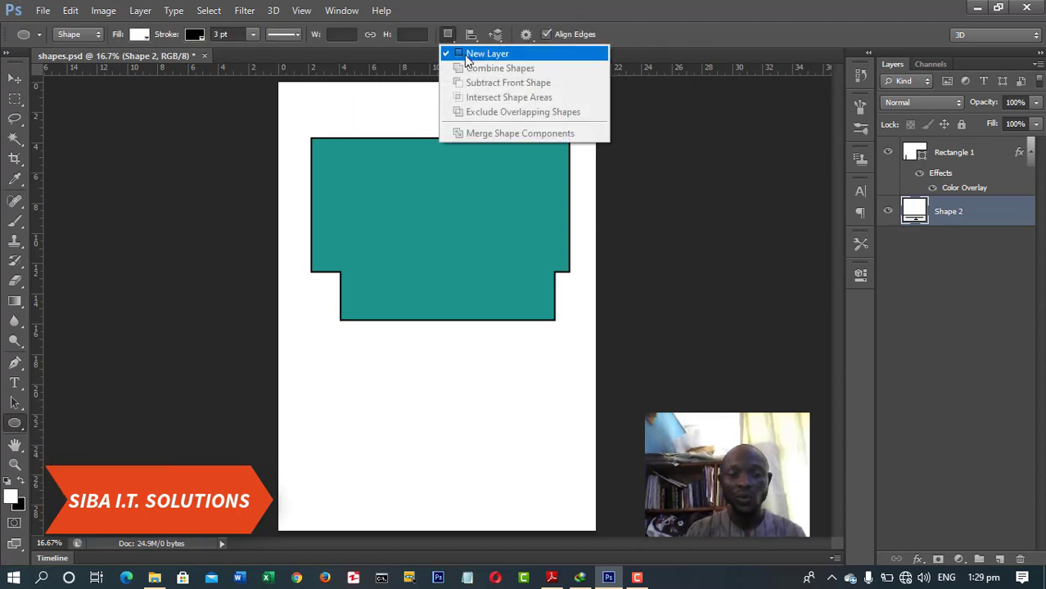
left_click(449, 36)
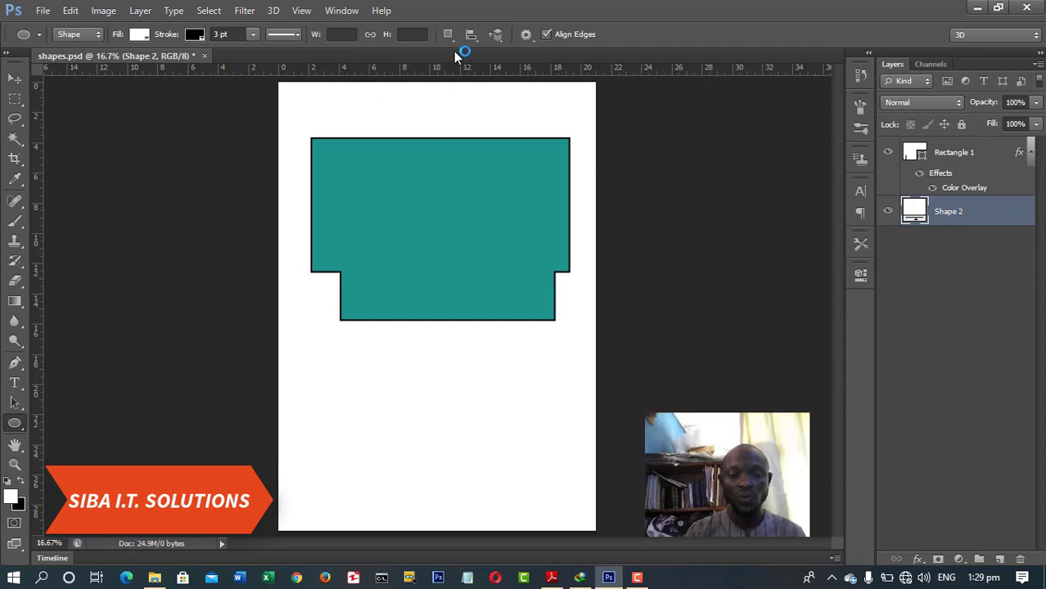
left_click(449, 36)
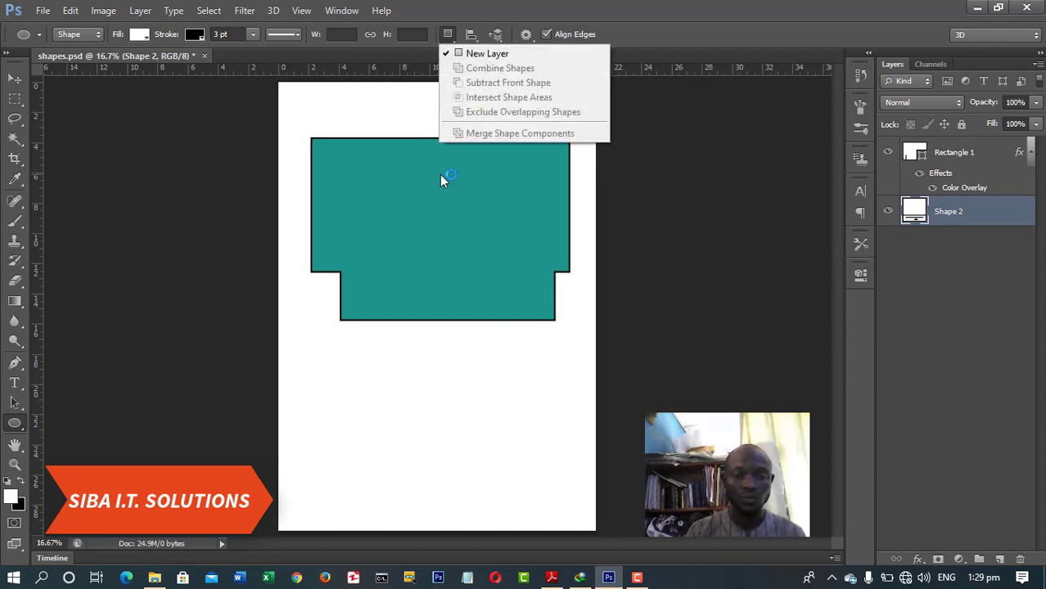
left_click(449, 36)
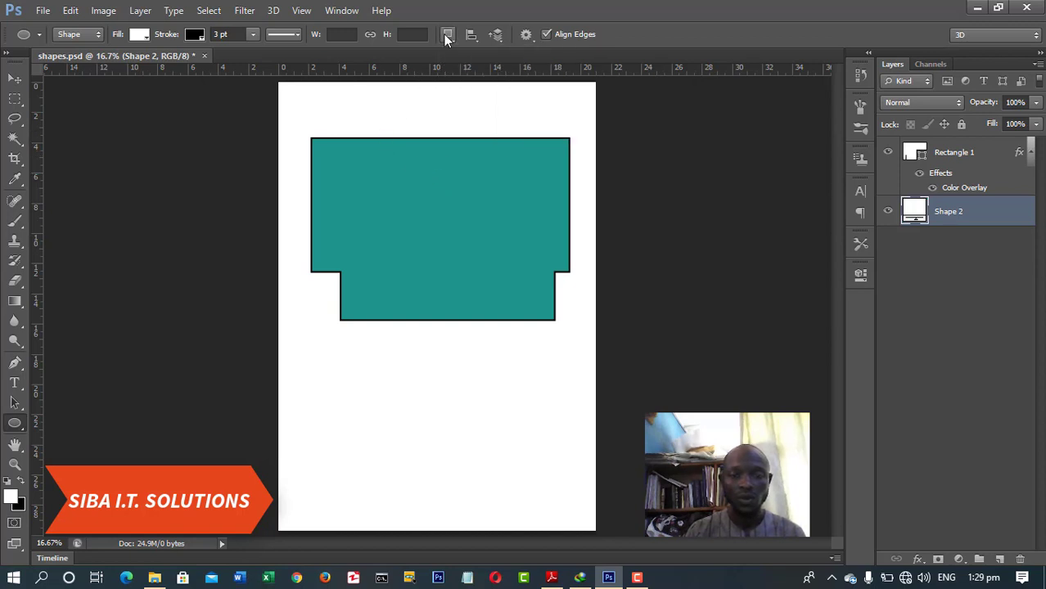
Step: Select the teal shape and add a wide ellipse across its upper edge using the Combine Shapes operation
left_click(20, 79)
left_click(349, 212)
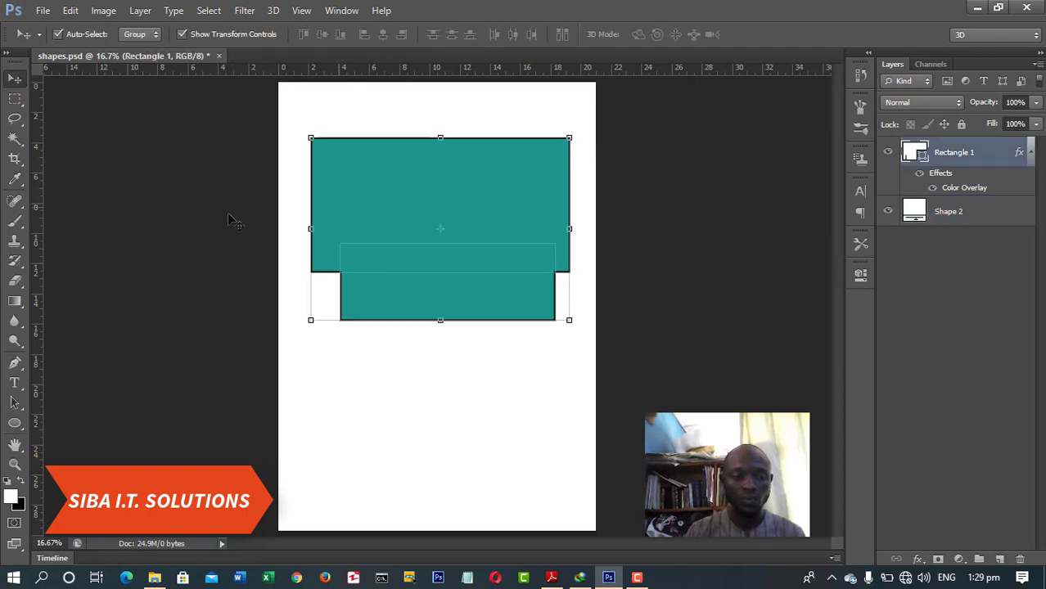
left_click(16, 423)
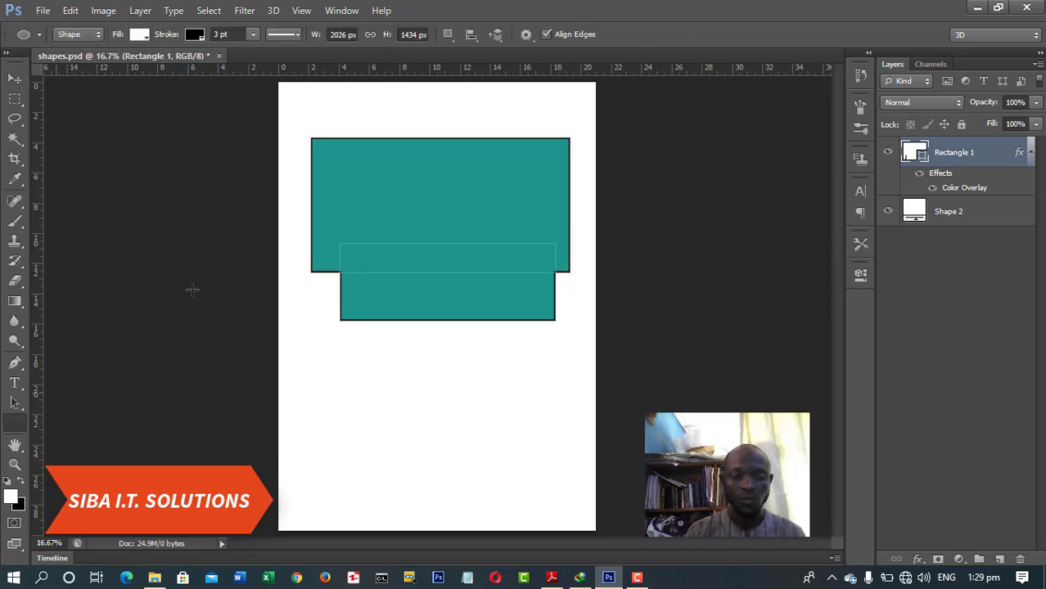
left_click(452, 40)
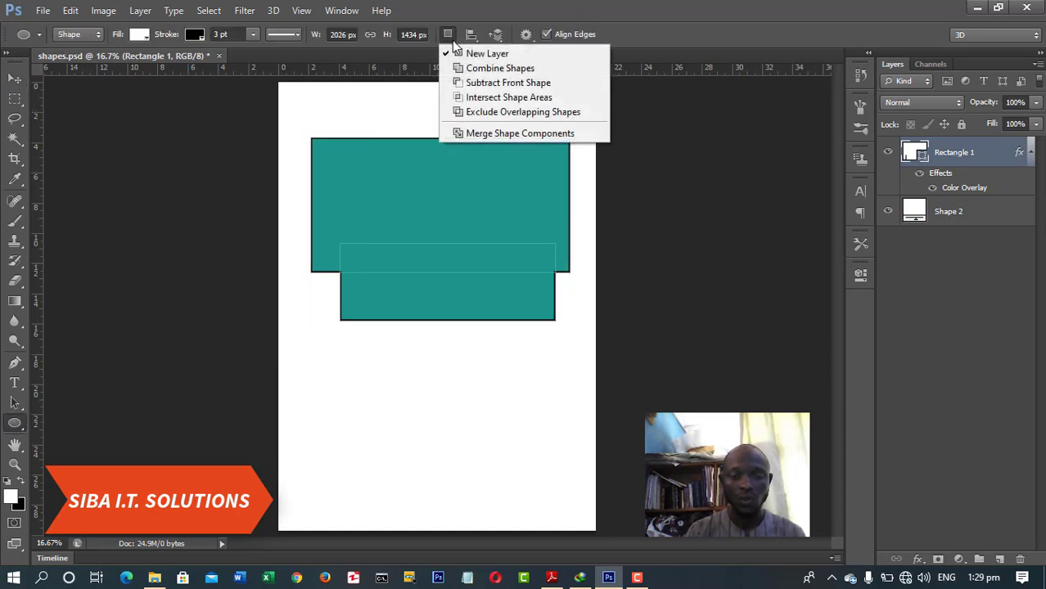
left_click(487, 71)
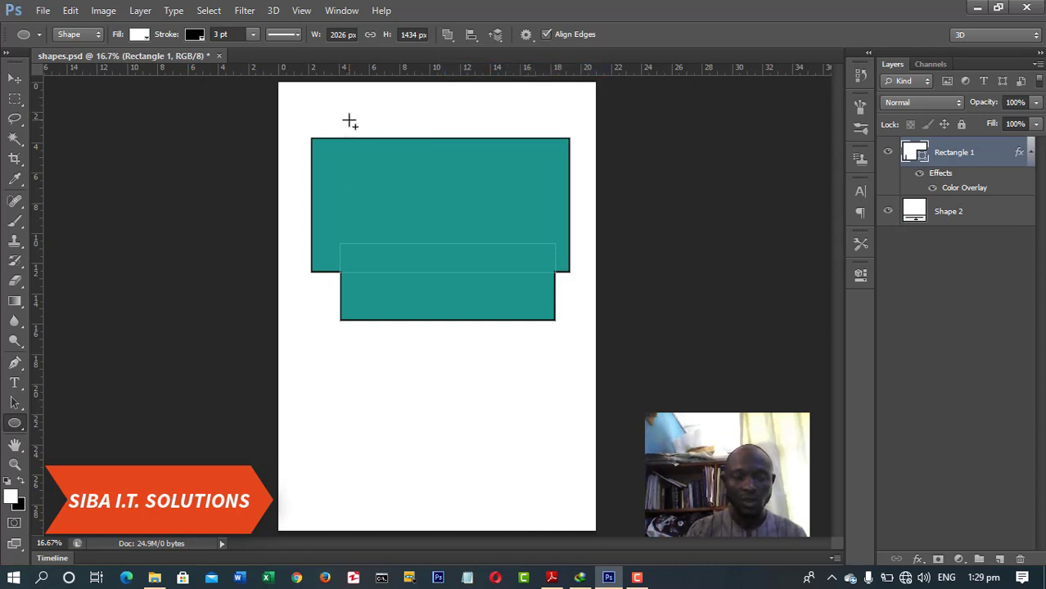
left_click_drag(358, 121, 546, 190)
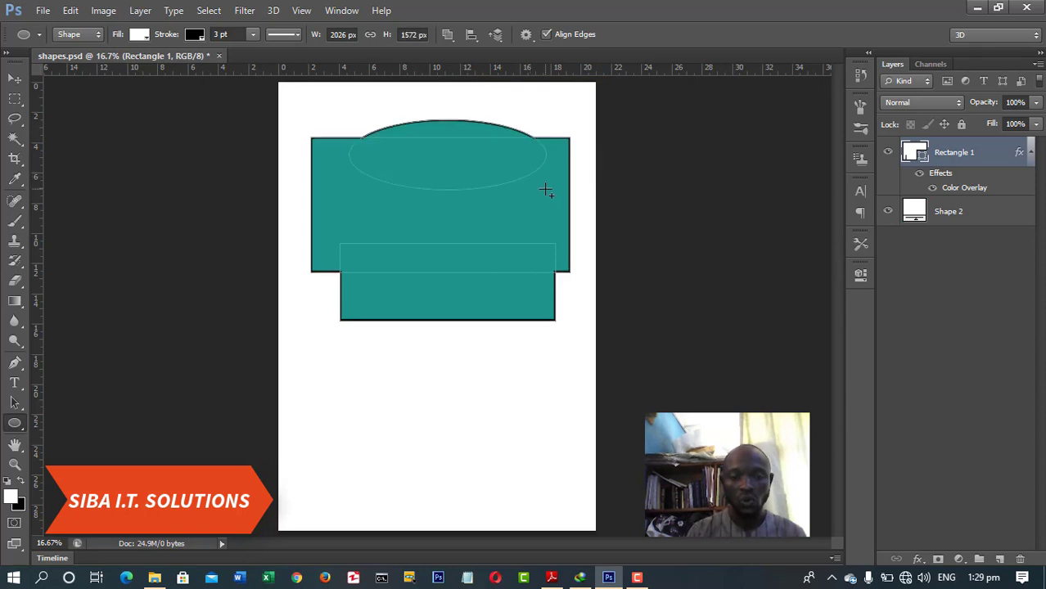
Step: Stretch the combined teal shape upward to about 108.4% height and move it down toward the middle of the page
left_click(16, 77)
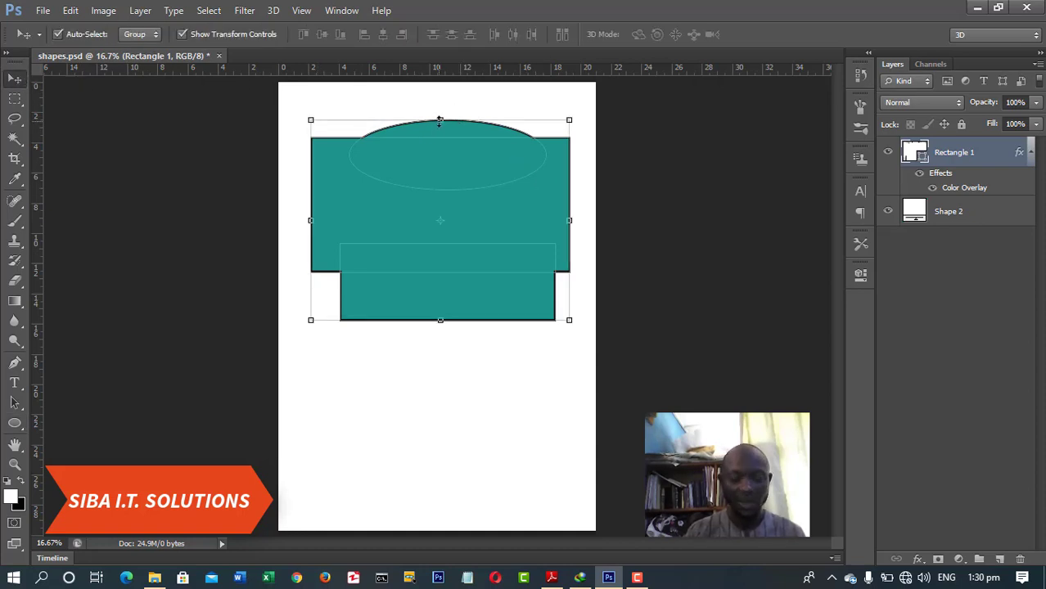
left_click_drag(439, 121, 438, 104)
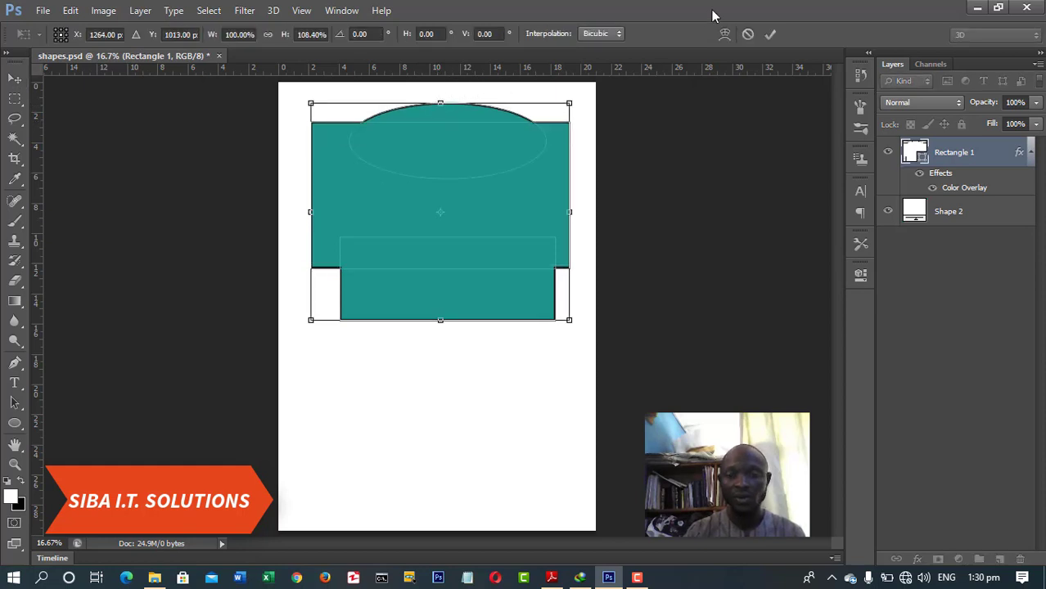
left_click(776, 33)
left_click_drag(486, 188, 487, 264)
left_click(546, 127)
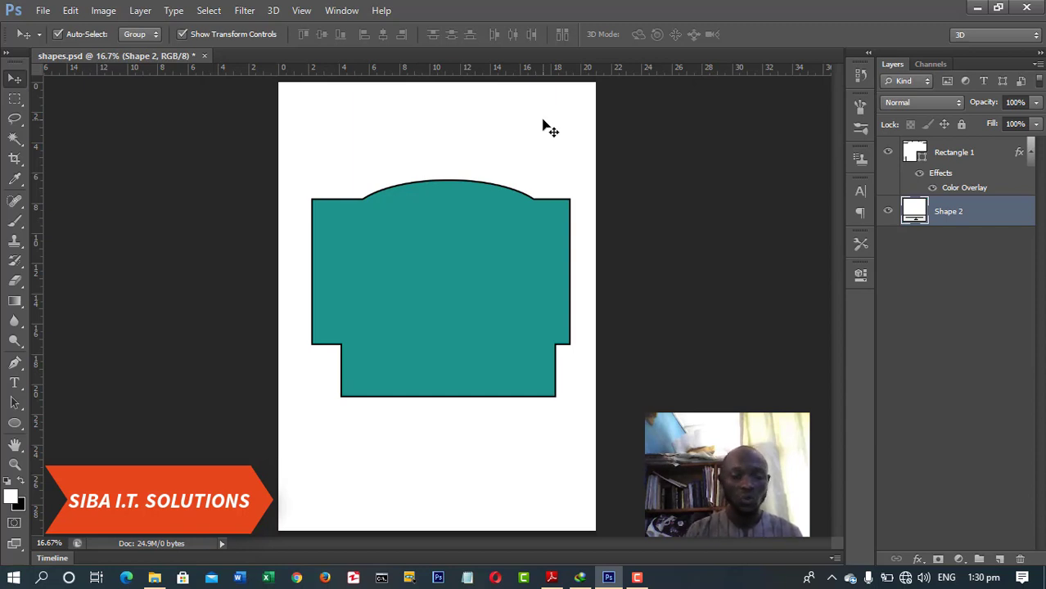
Step: Scale the combined teal shape's height to about 96.48% from its lower edge, and apply the transformation
left_click(409, 273)
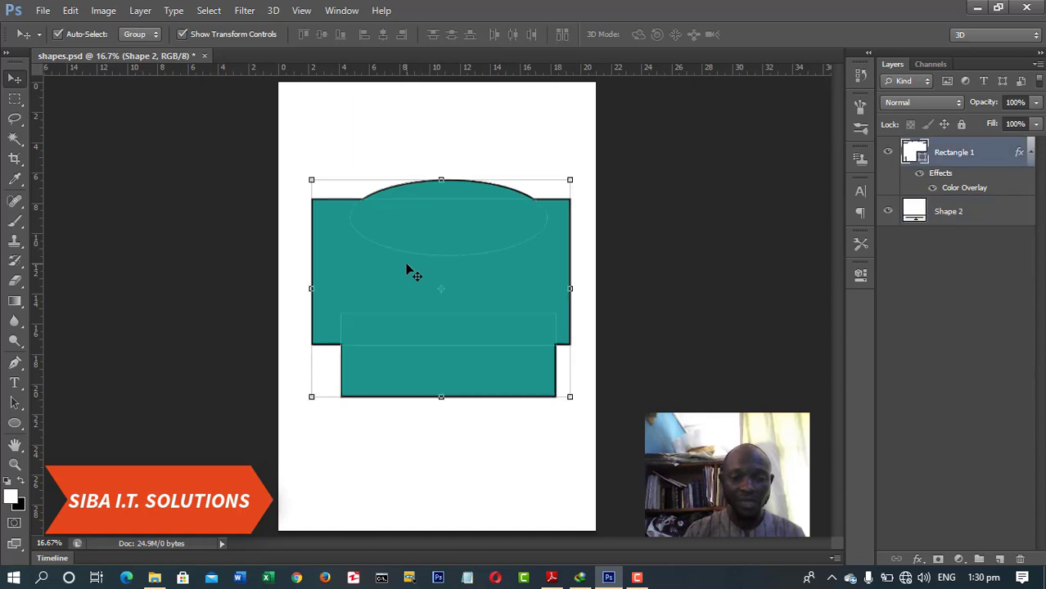
left_click_drag(442, 399, 452, 223)
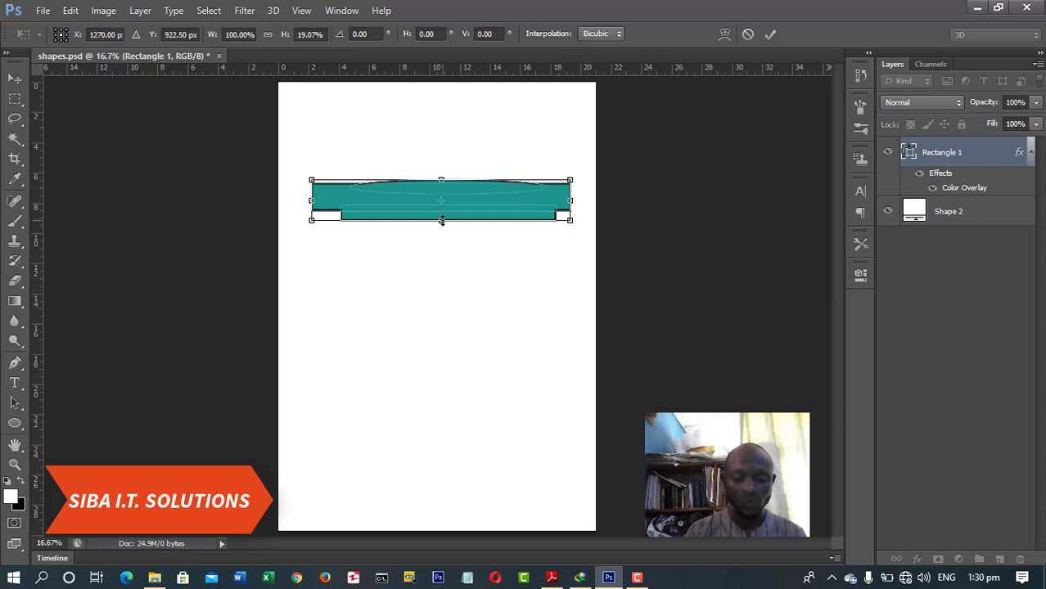
left_click_drag(441, 220, 442, 390)
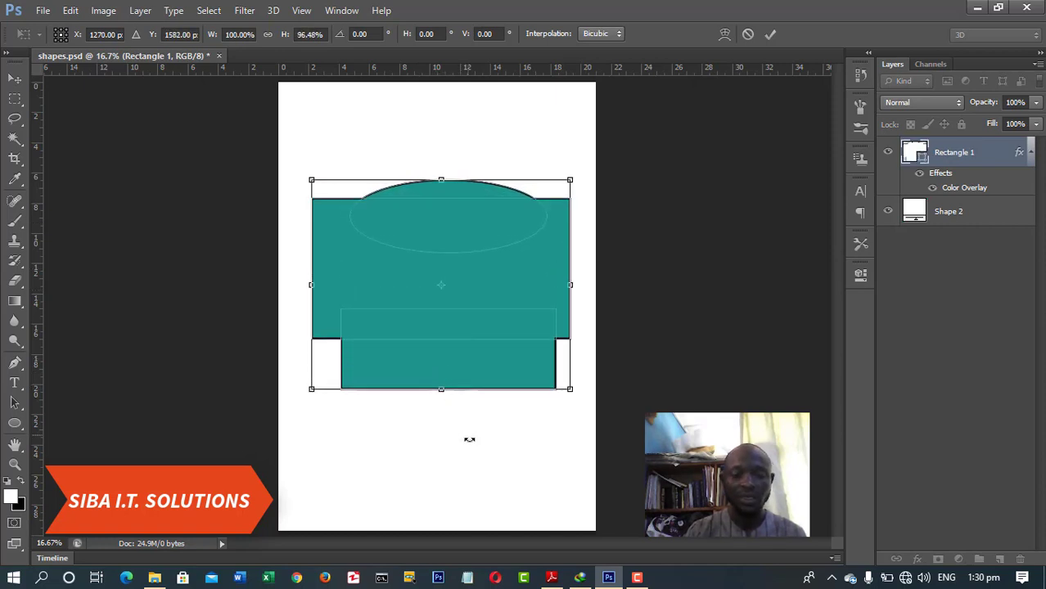
left_click(770, 37)
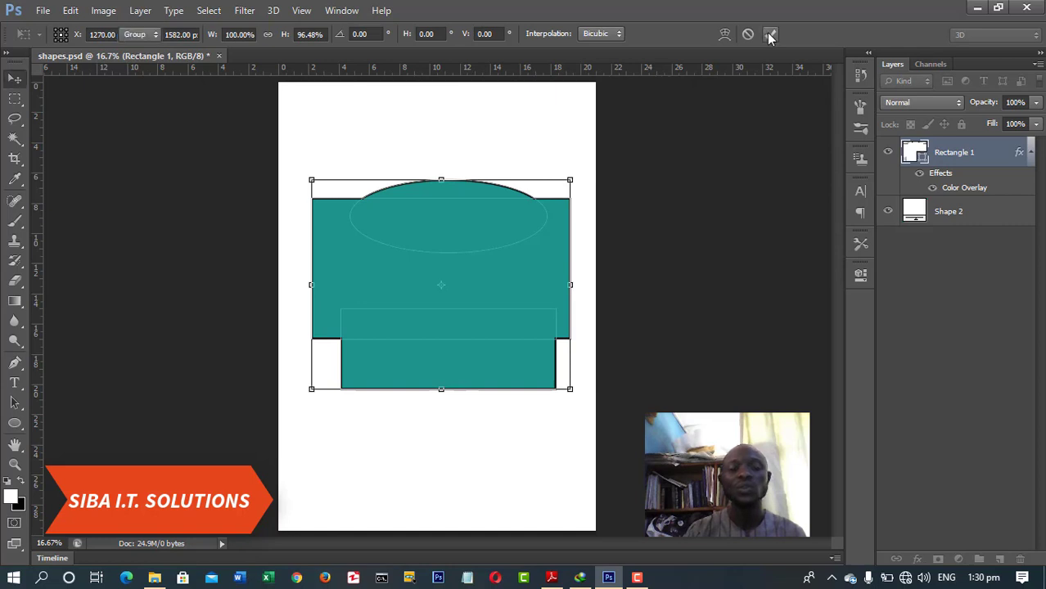
left_click(578, 133)
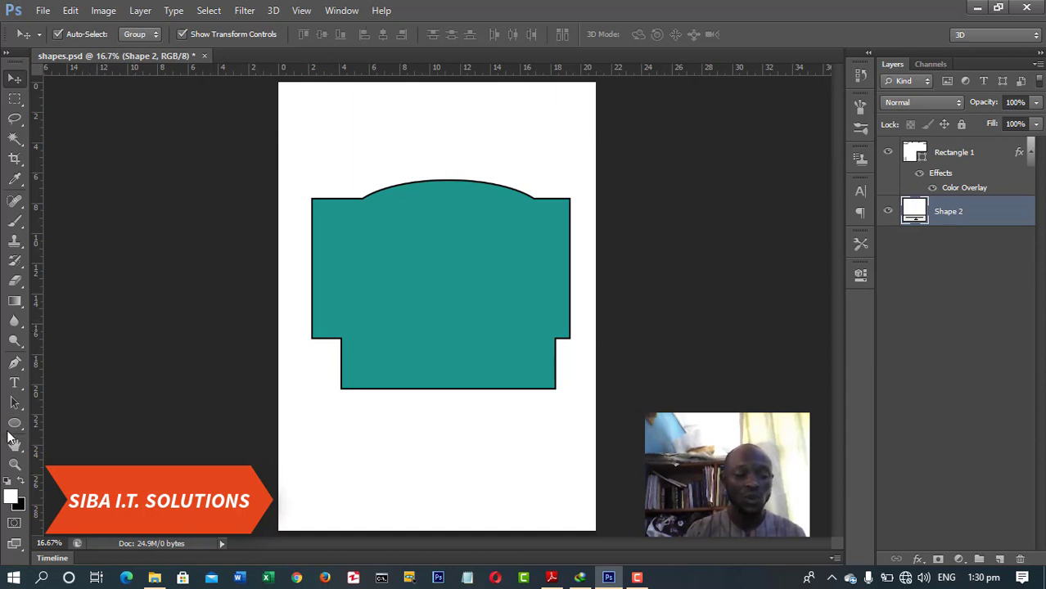
Step: Select the teal shape and cut an ellipse out of its lower edge with the Ellipse tool set to Subtract Front Shape
left_click(350, 249)
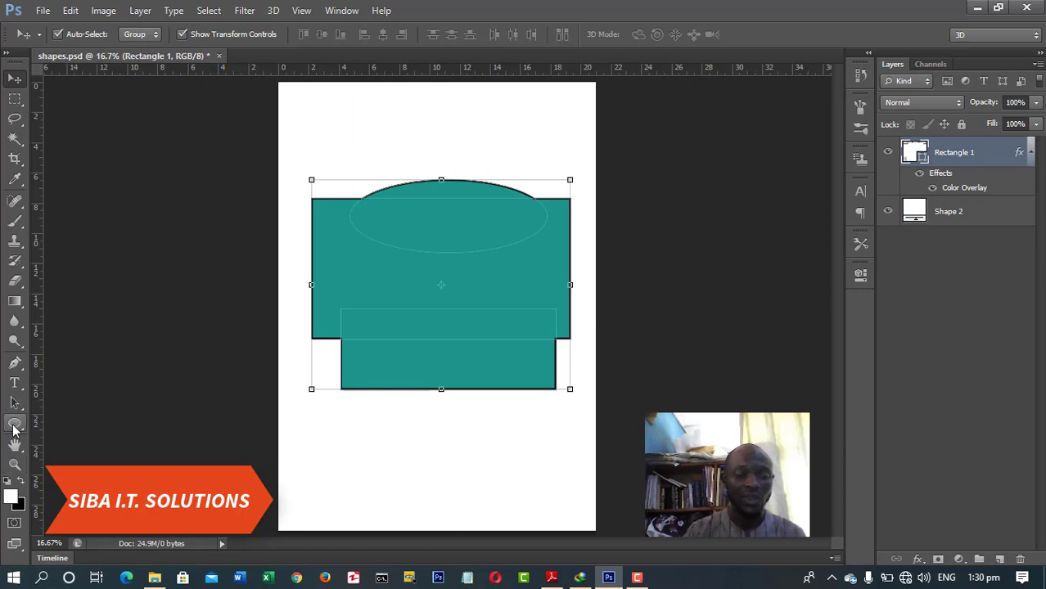
left_click(14, 425)
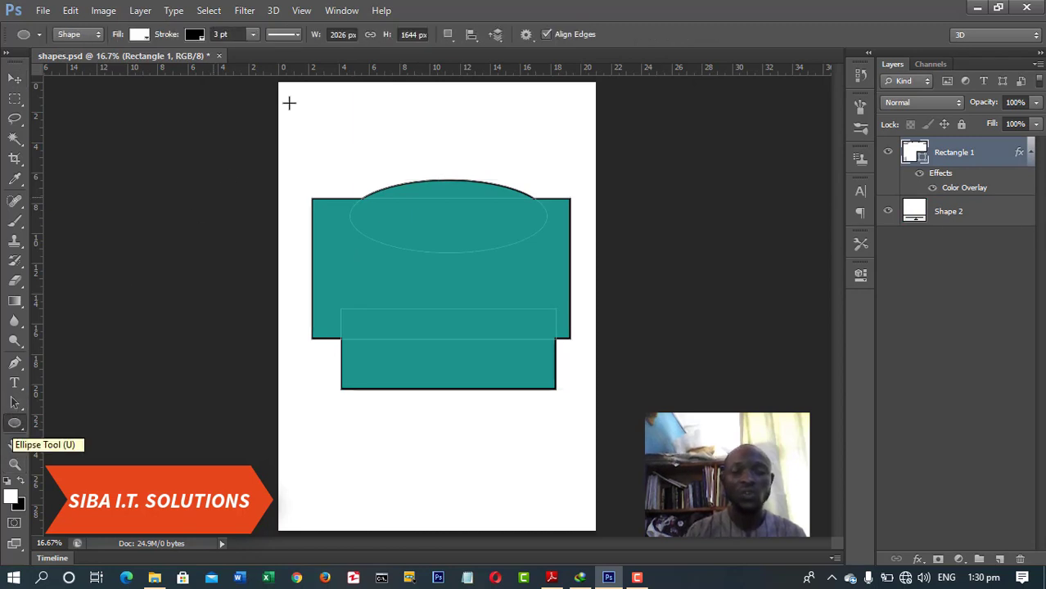
left_click(448, 36)
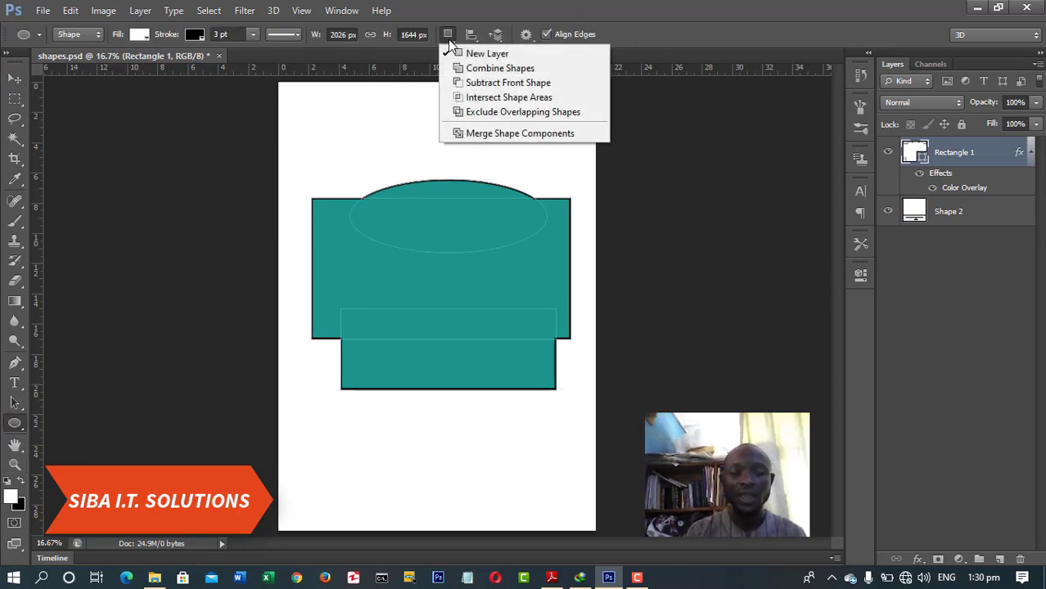
left_click(483, 84)
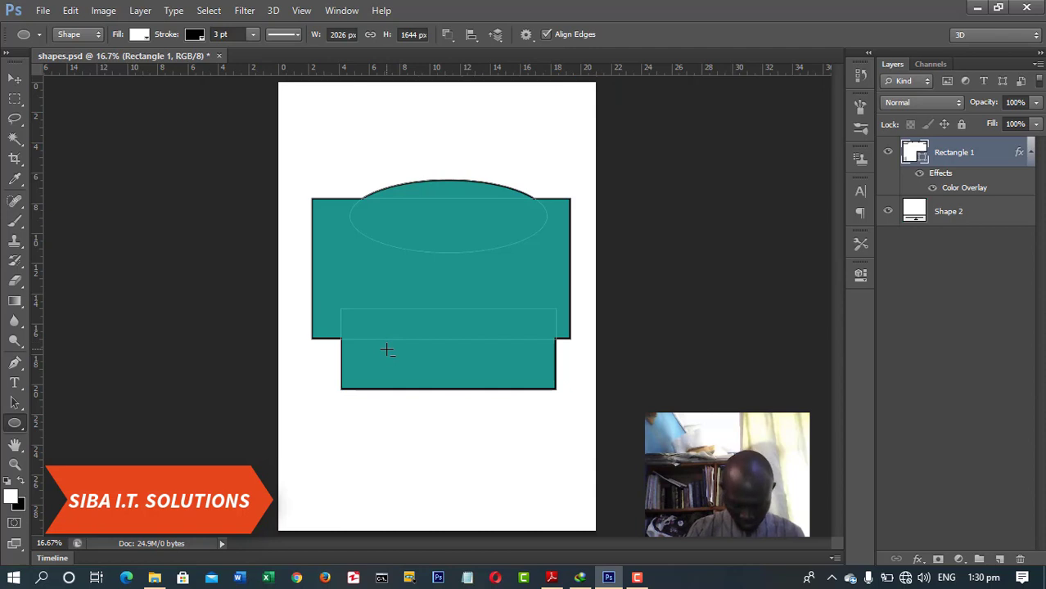
left_click_drag(387, 350, 499, 433)
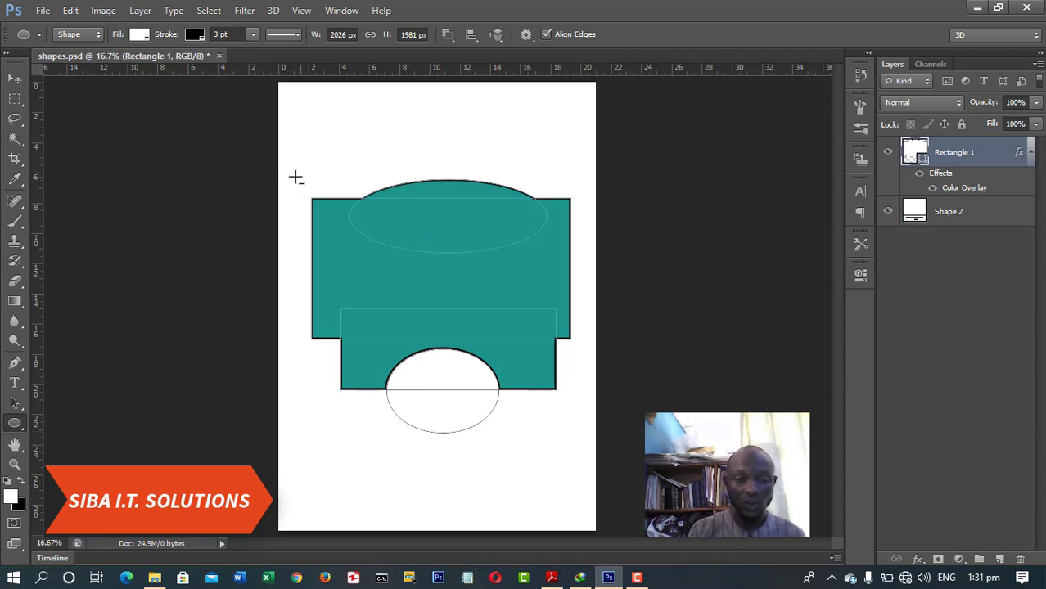
Step: Subtract a round ellipse from the teal shape's upper-left corner and a narrow tall one from its upper-right corner, then check the outline deselected
left_click_drag(293, 176, 381, 262)
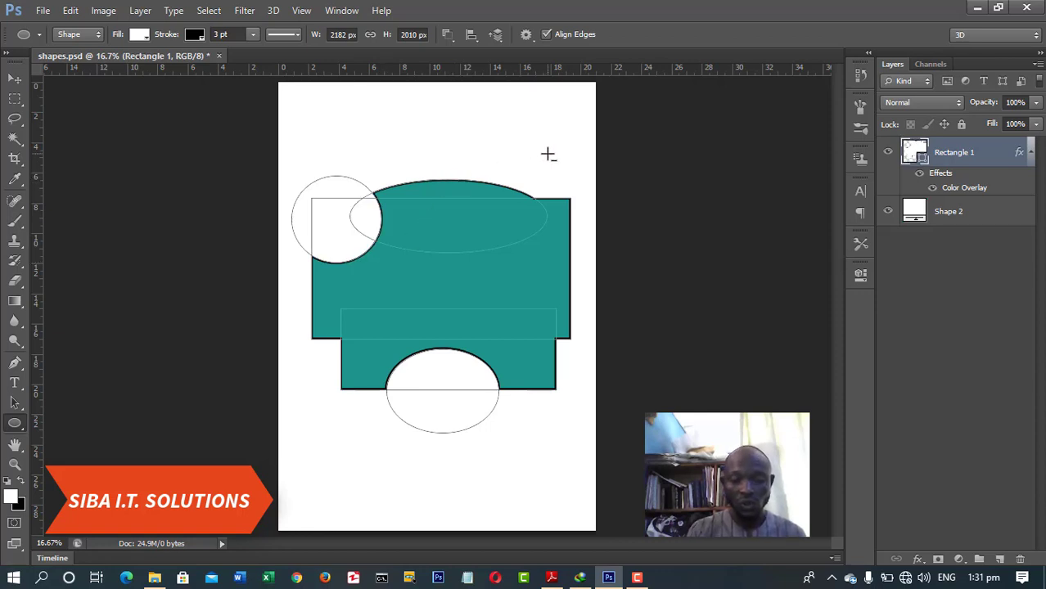
left_click_drag(548, 154, 584, 254)
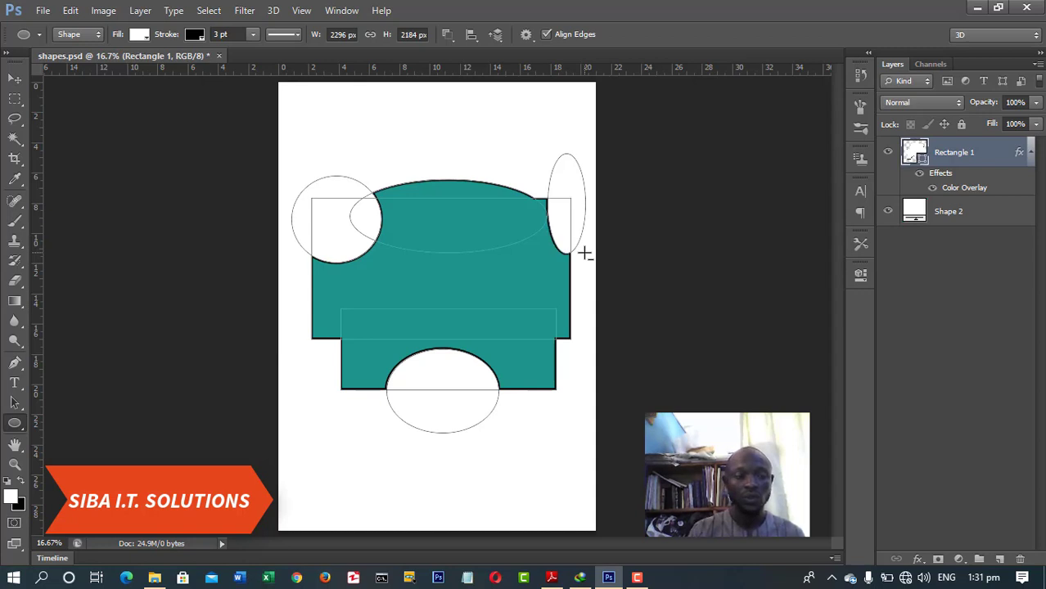
left_click(16, 77)
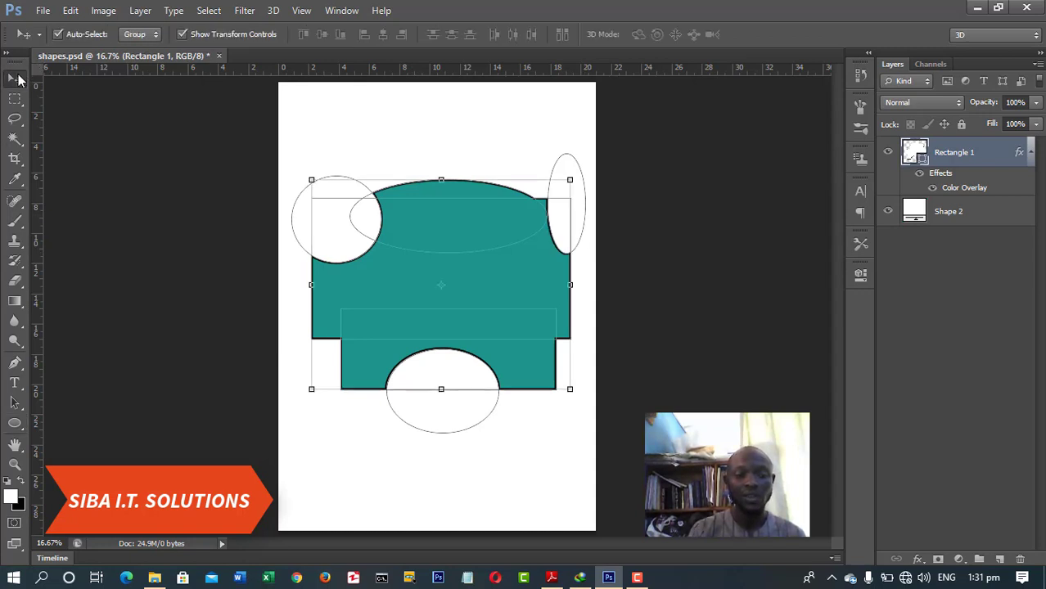
left_click(385, 118)
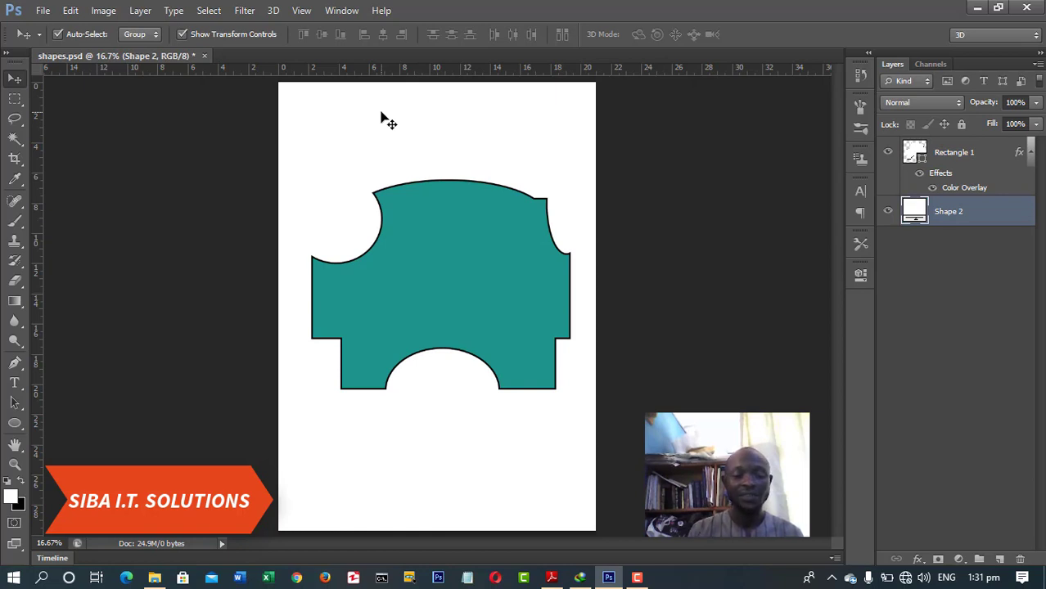
left_click(457, 272)
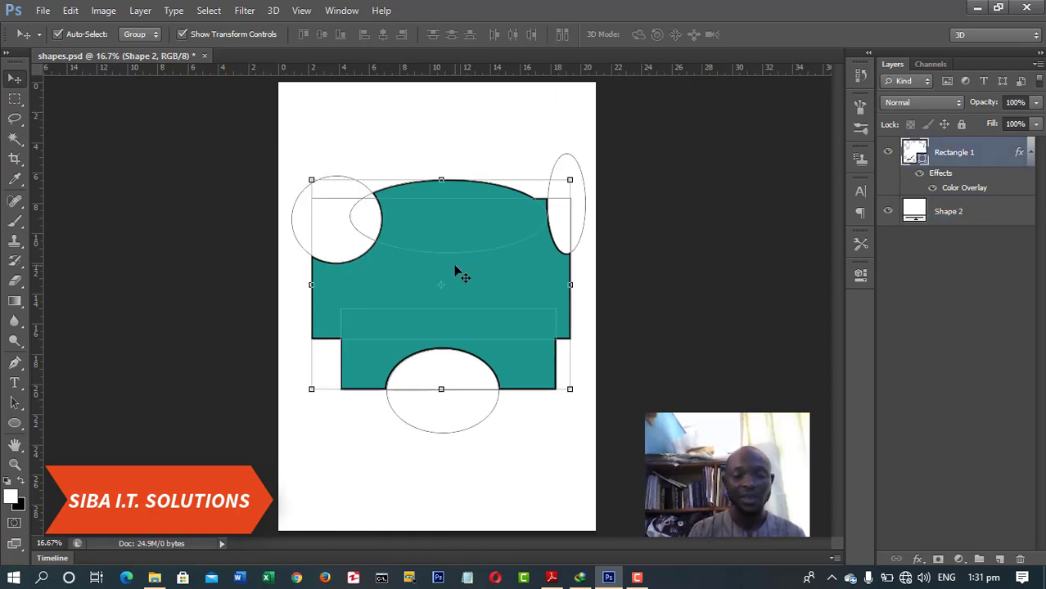
left_click(486, 161)
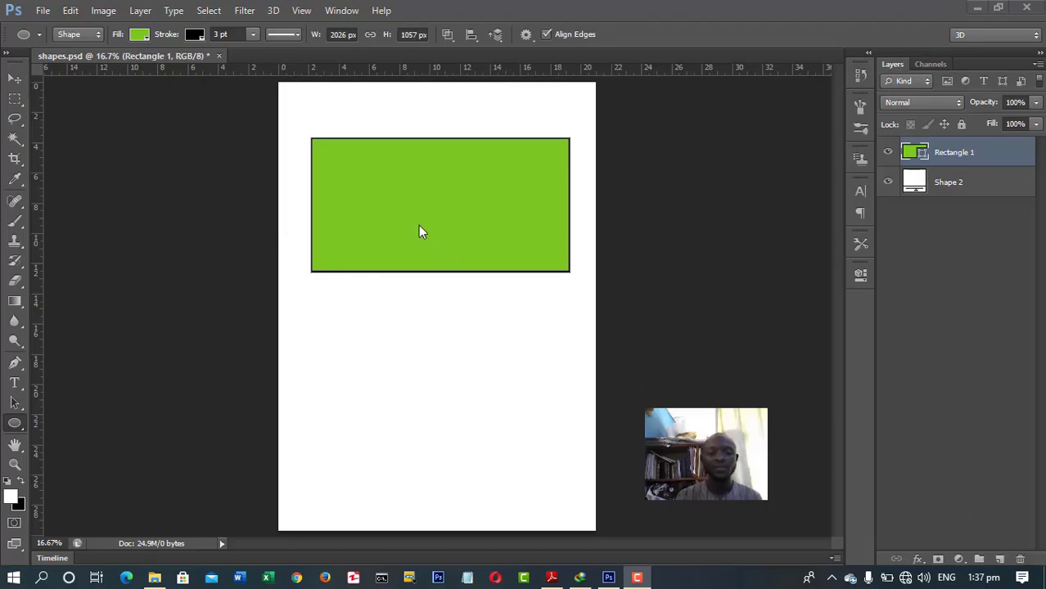
Step: Draw an ellipse overlapping the green rectangle's lower edge using the Intersect Shape Areas operation
left_click(450, 40)
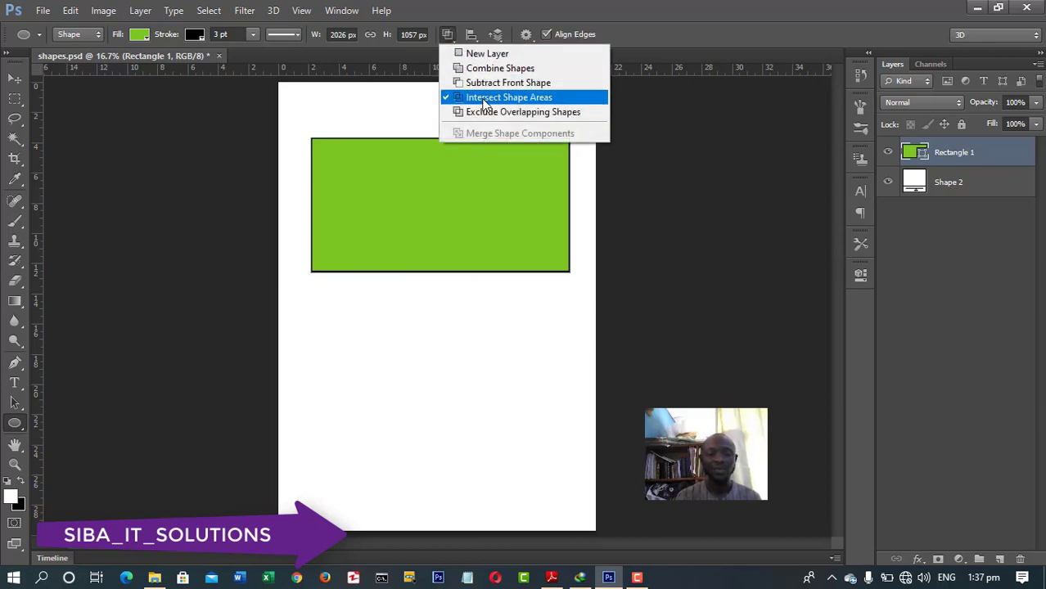
left_click(484, 101)
left_click(449, 41)
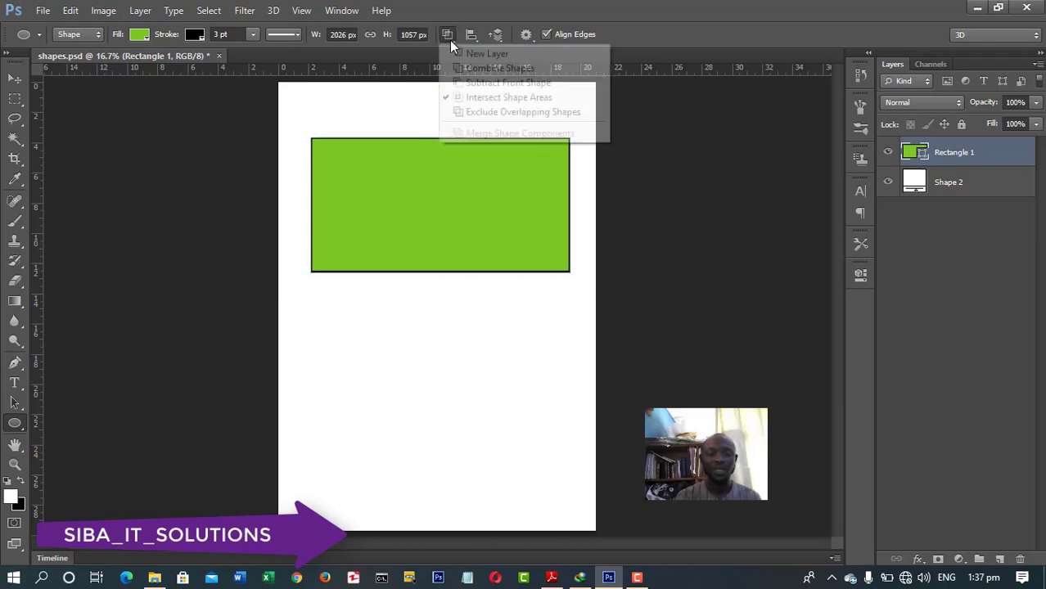
left_click(470, 100)
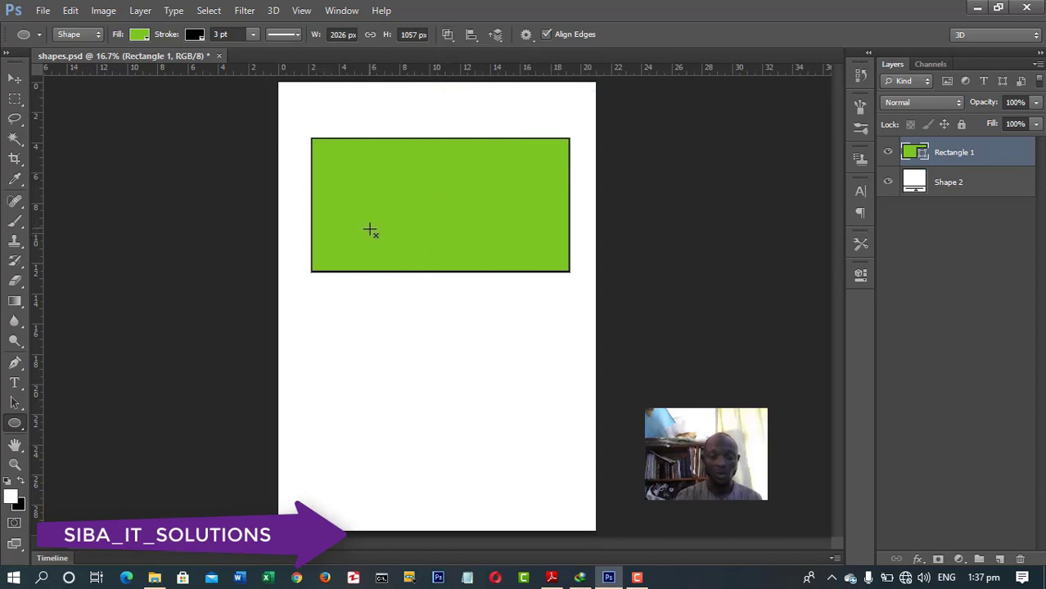
left_click_drag(371, 229, 497, 346)
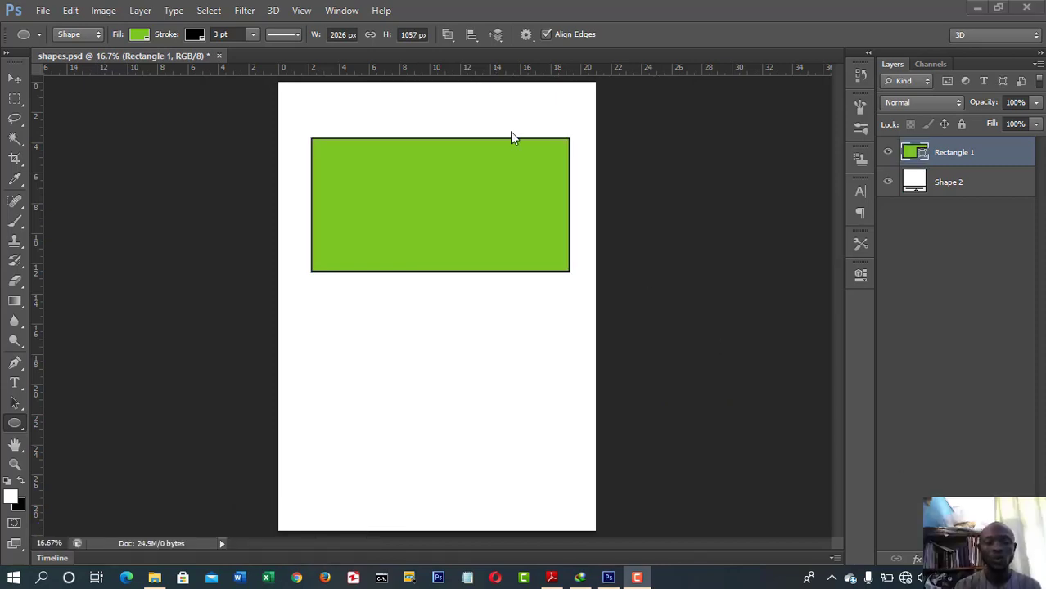
Step: Draw a large ellipse across the green rectangle's lower edge with Exclude Overlapping Shapes, and shift the resulting shape slightly with the Move tool
left_click(448, 36)
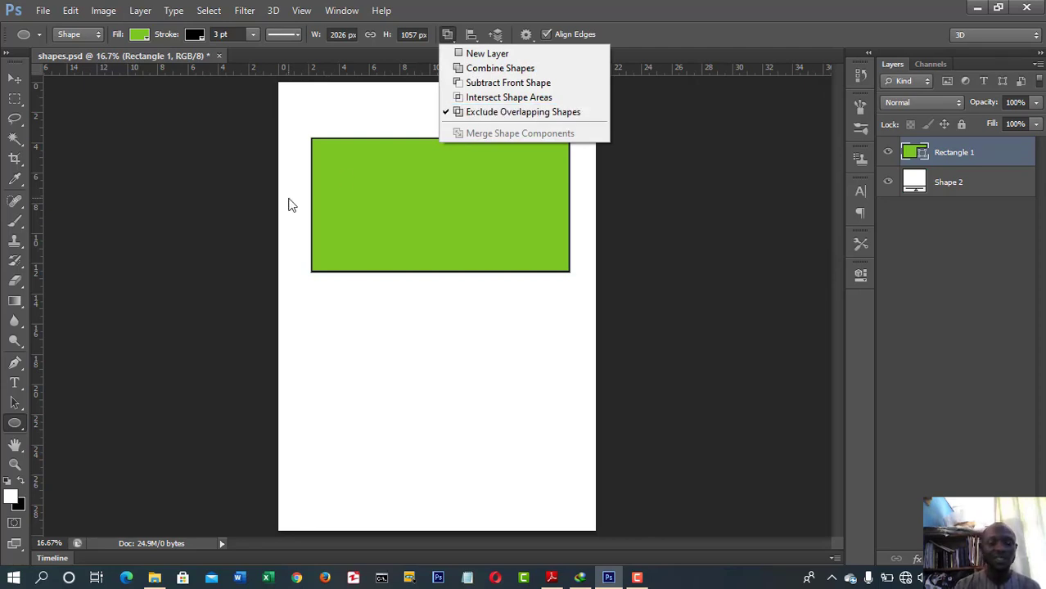
left_click(385, 226)
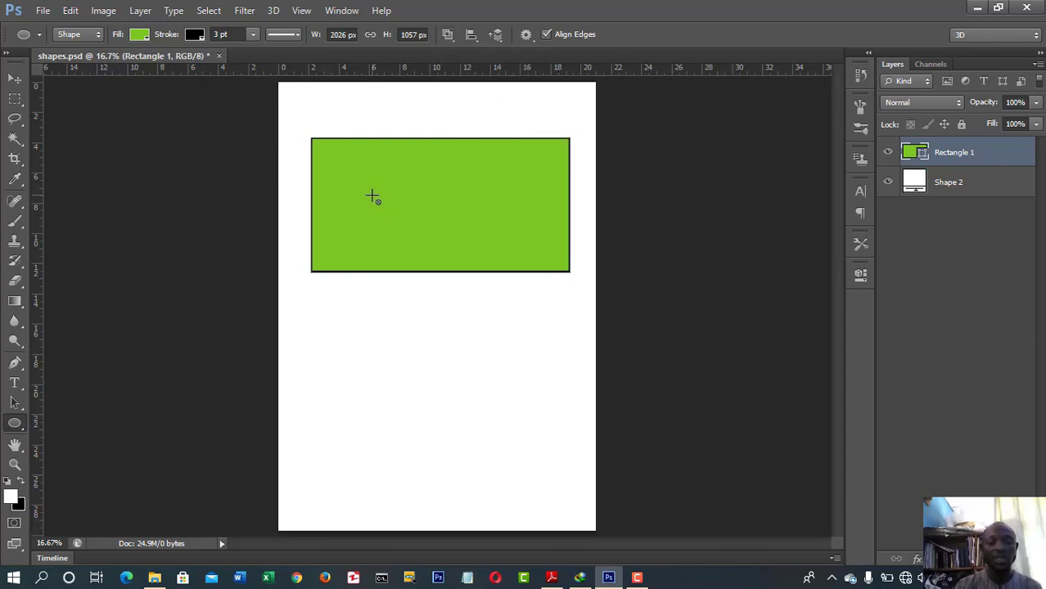
left_click_drag(372, 196, 527, 374)
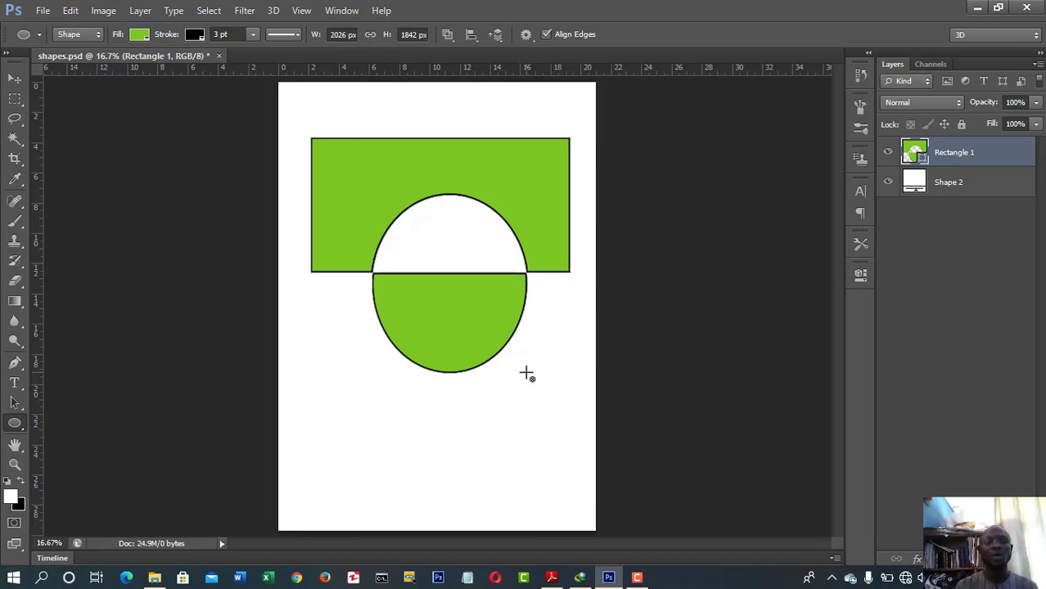
left_click(14, 79)
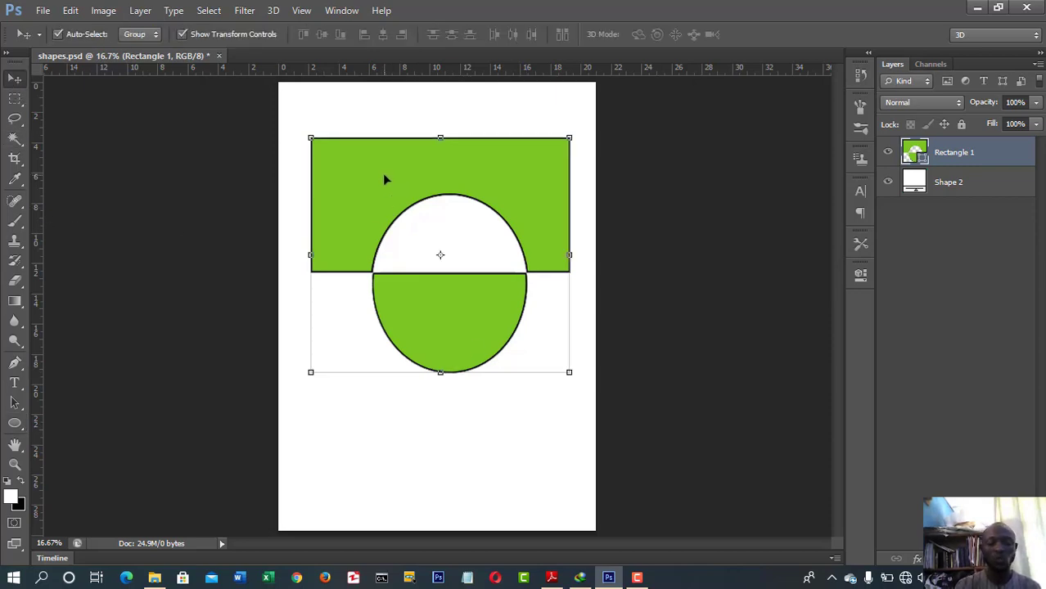
mouse_move(384, 175)
left_mouse_down()
mouse_move(394, 288)
mouse_move(392, 186)
left_mouse_up()
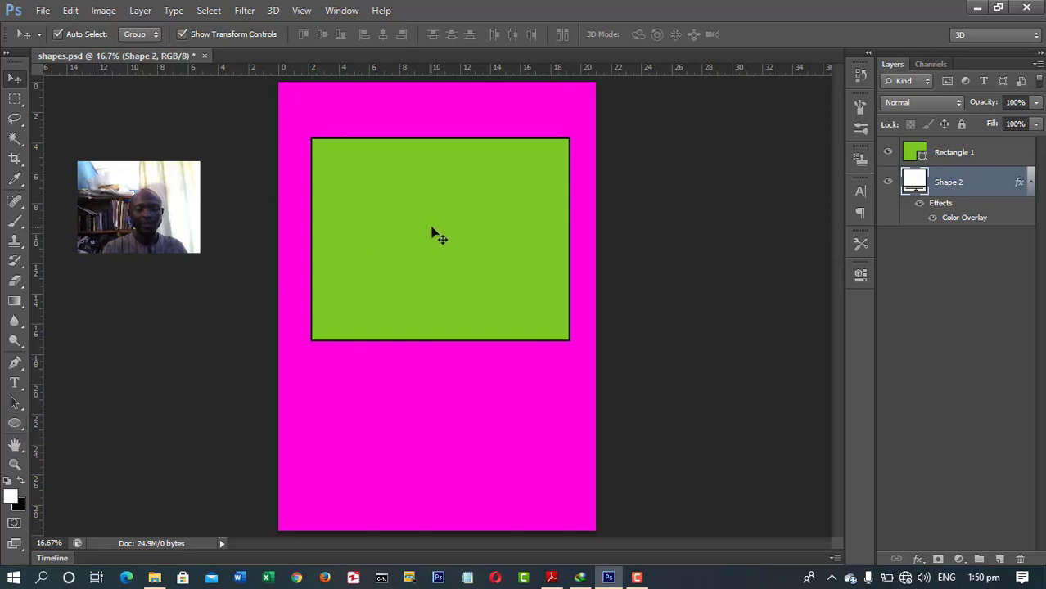
left_click(15, 424)
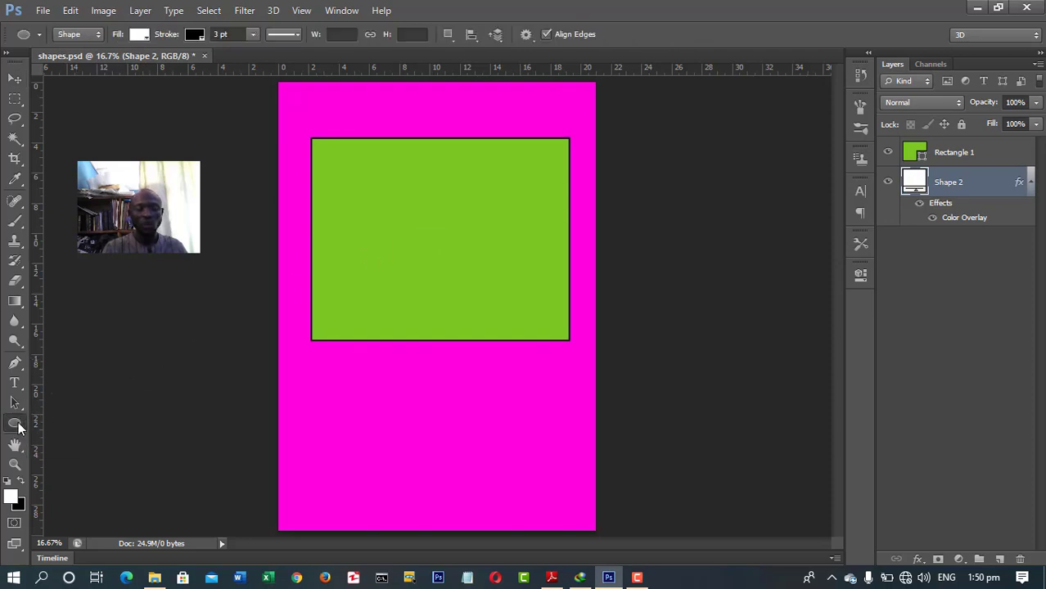
left_click(449, 38)
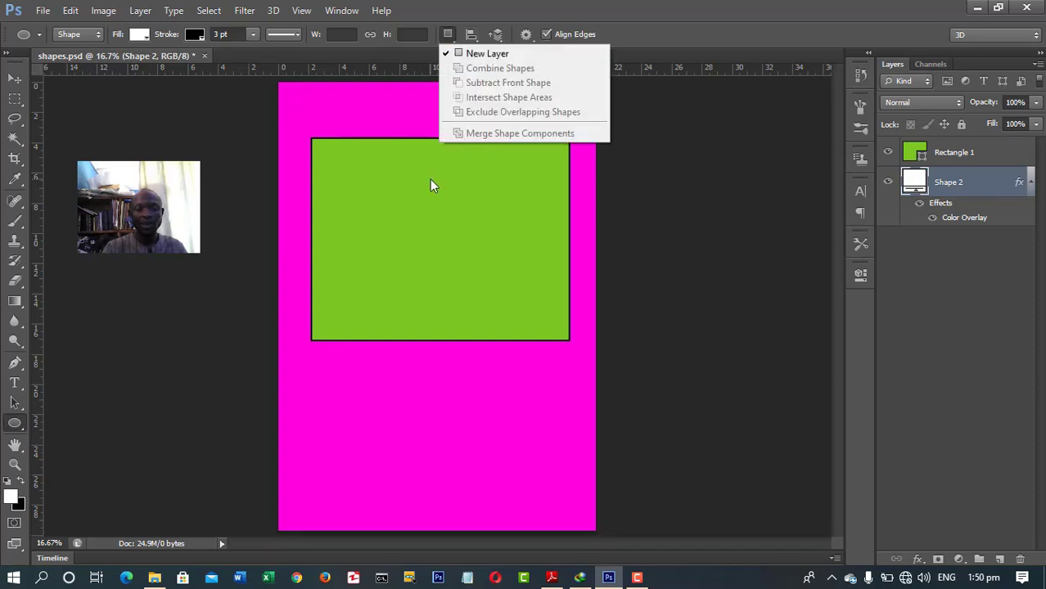
left_click(406, 169)
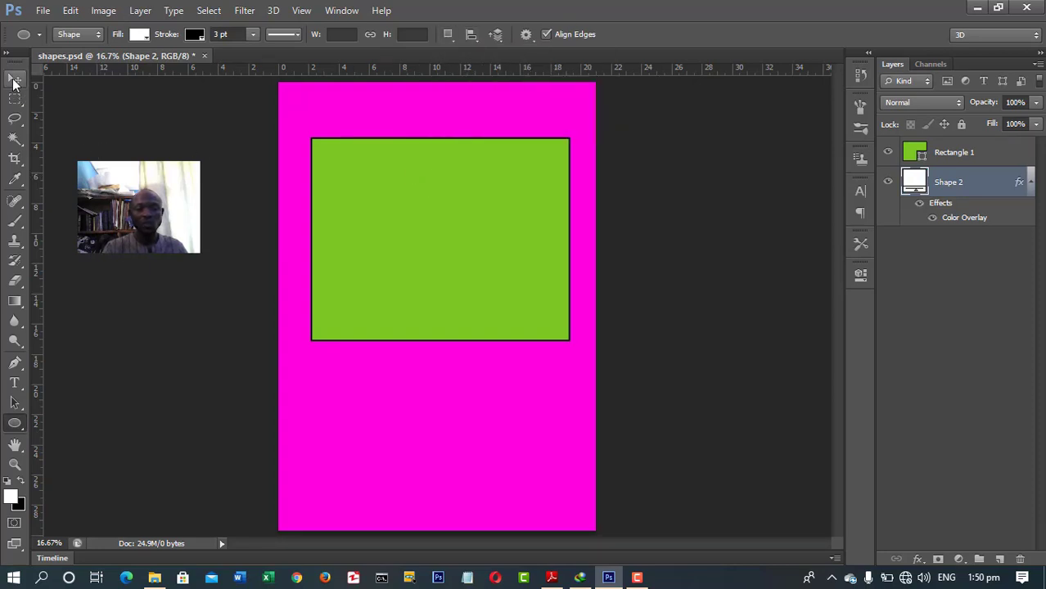
Step: Select the green rectangle and draw a wide ellipse inside it with the Ellipse tool set to Exclude Overlapping Shapes
left_click(14, 80)
left_click(350, 186)
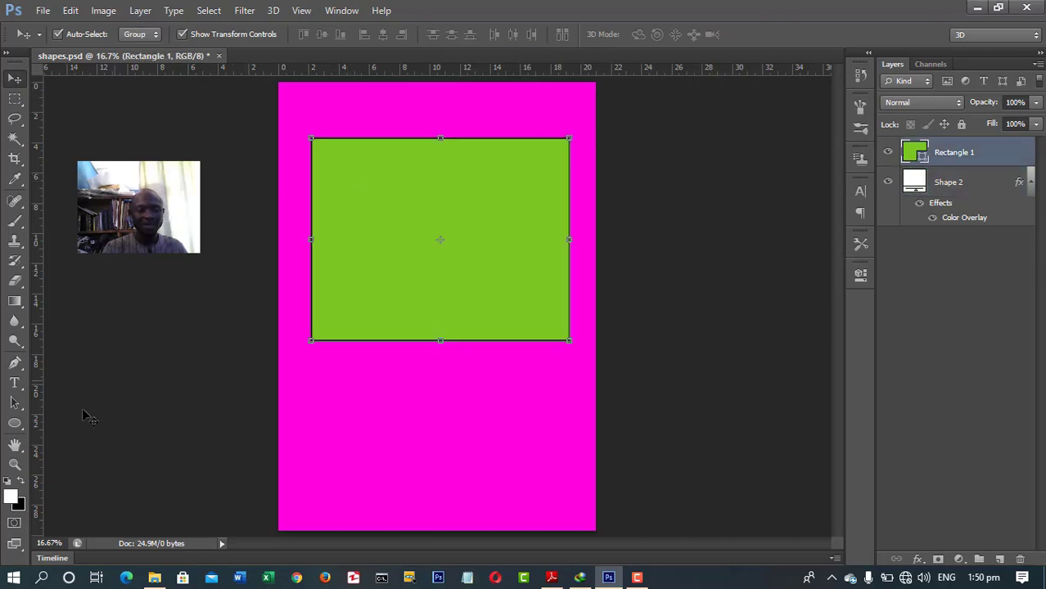
left_click(18, 429)
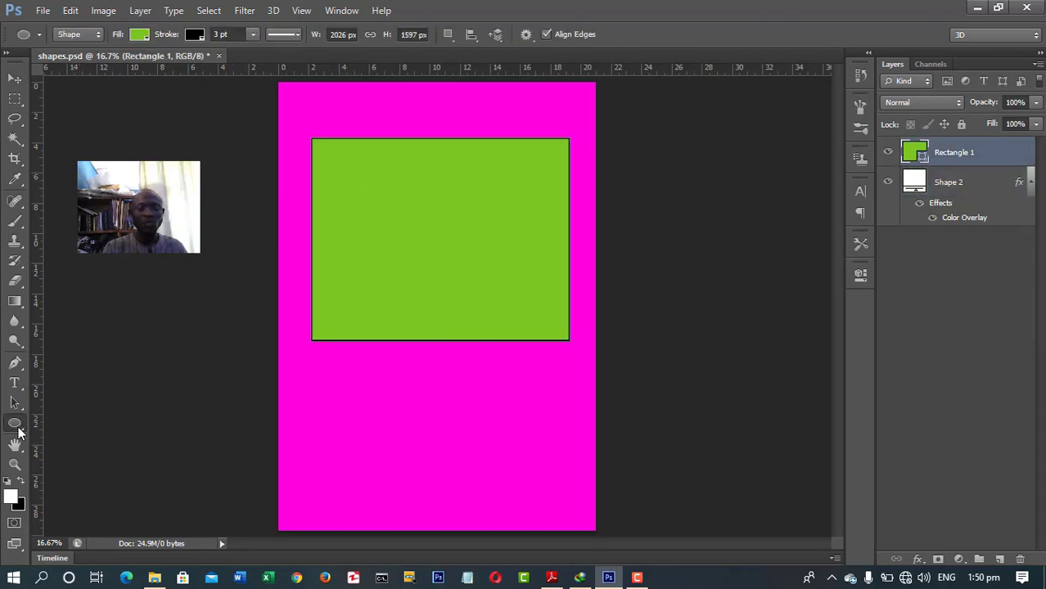
left_click(449, 36)
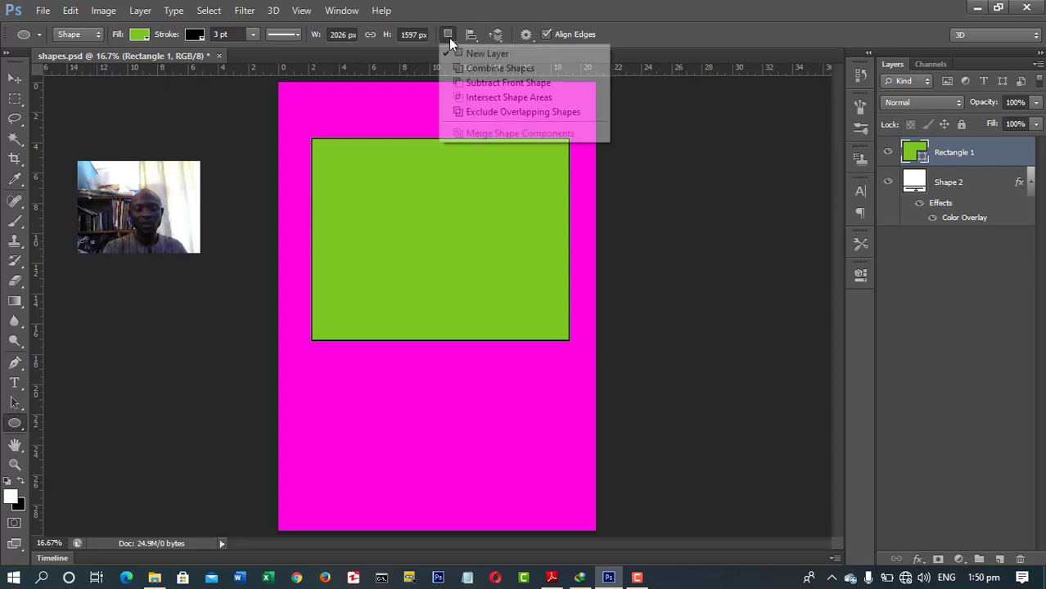
left_click(476, 112)
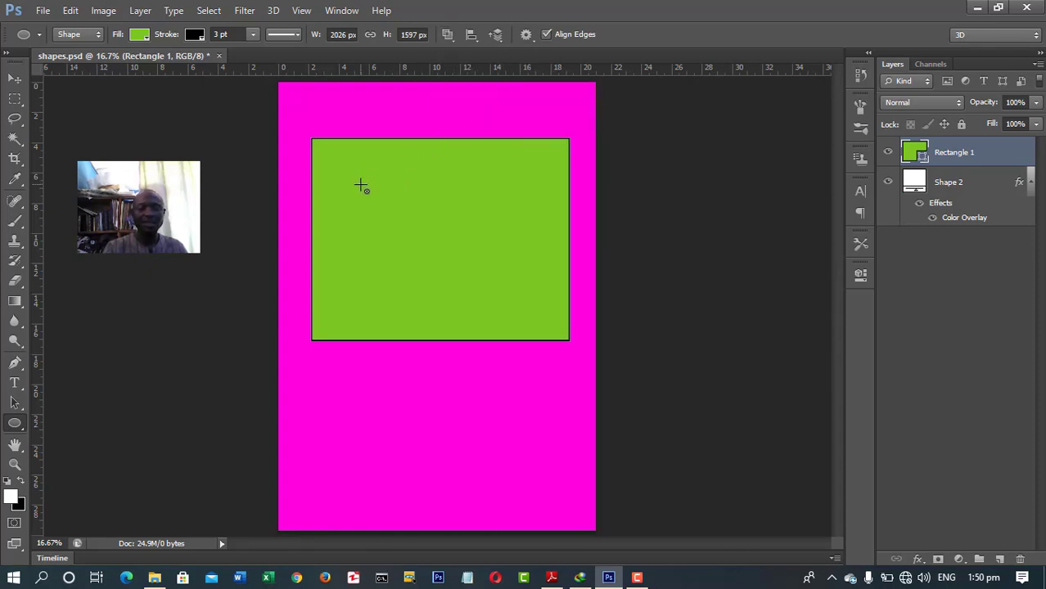
left_click_drag(363, 185, 523, 306)
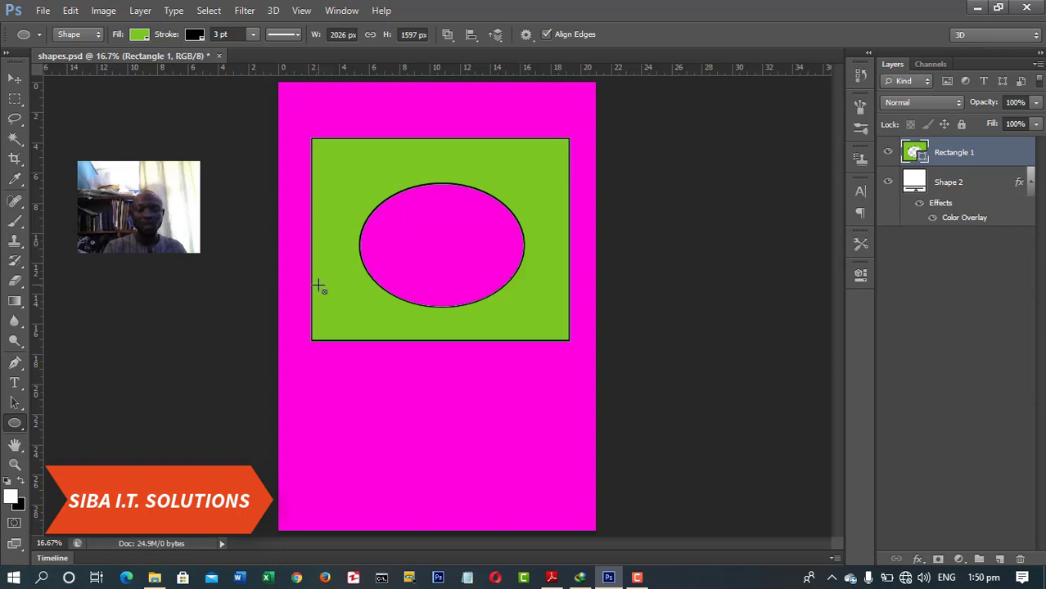
Step: Draw a small ellipse about 444 by 409 px on a new layer in the green rectangle's upper-right corner
left_click(449, 37)
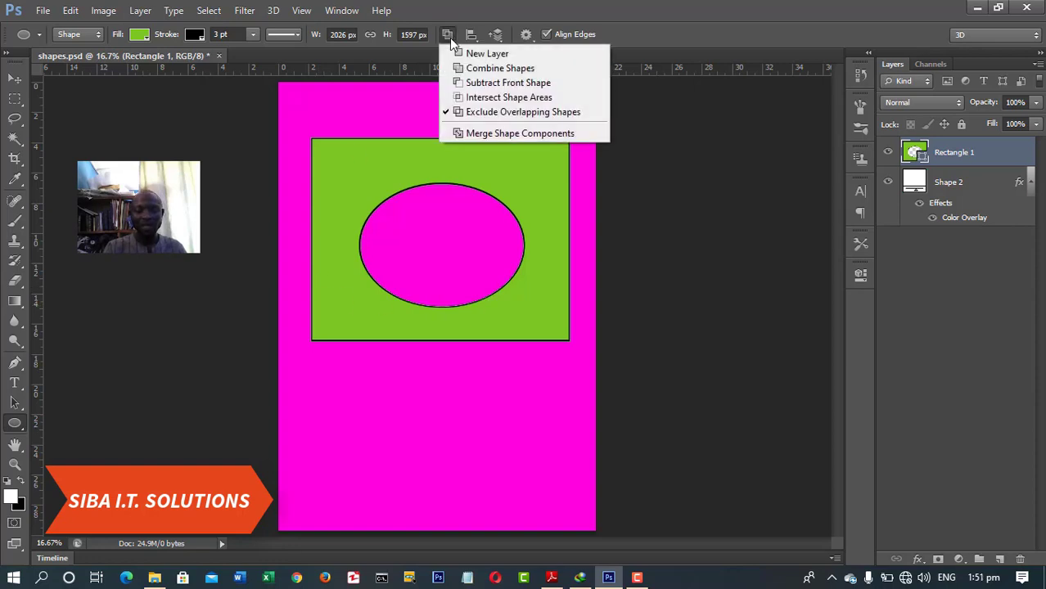
left_click(470, 51)
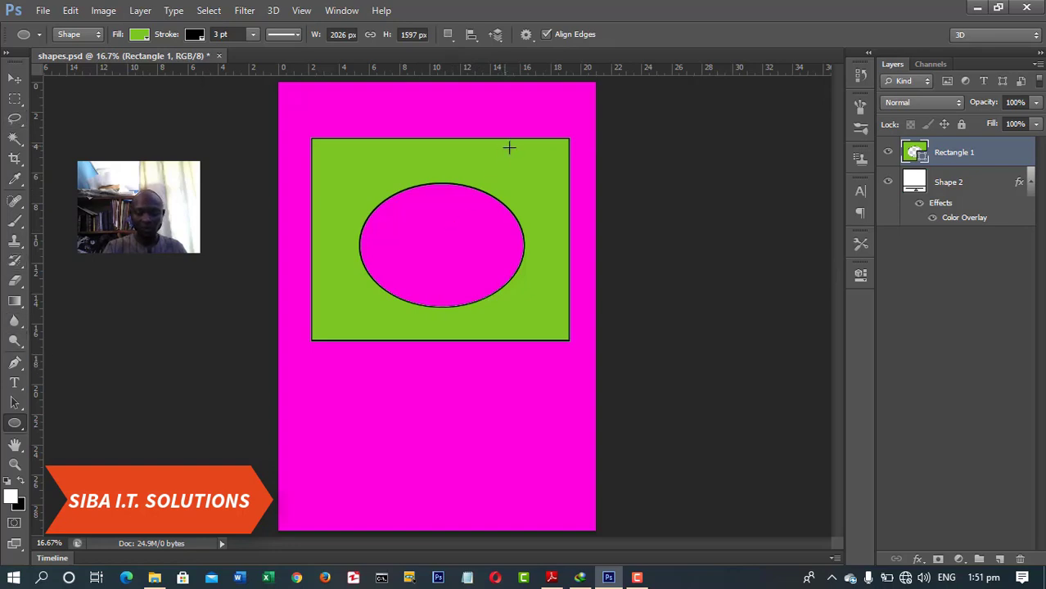
left_click_drag(505, 147, 560, 197)
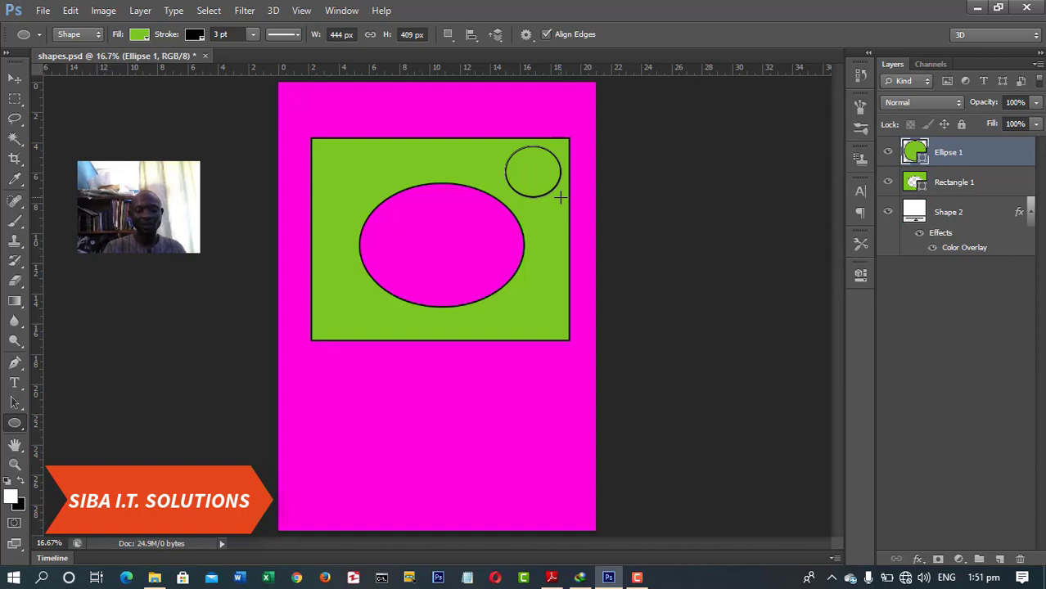
Step: Change the small ellipse's fill to pink, then to blue
left_click(918, 559)
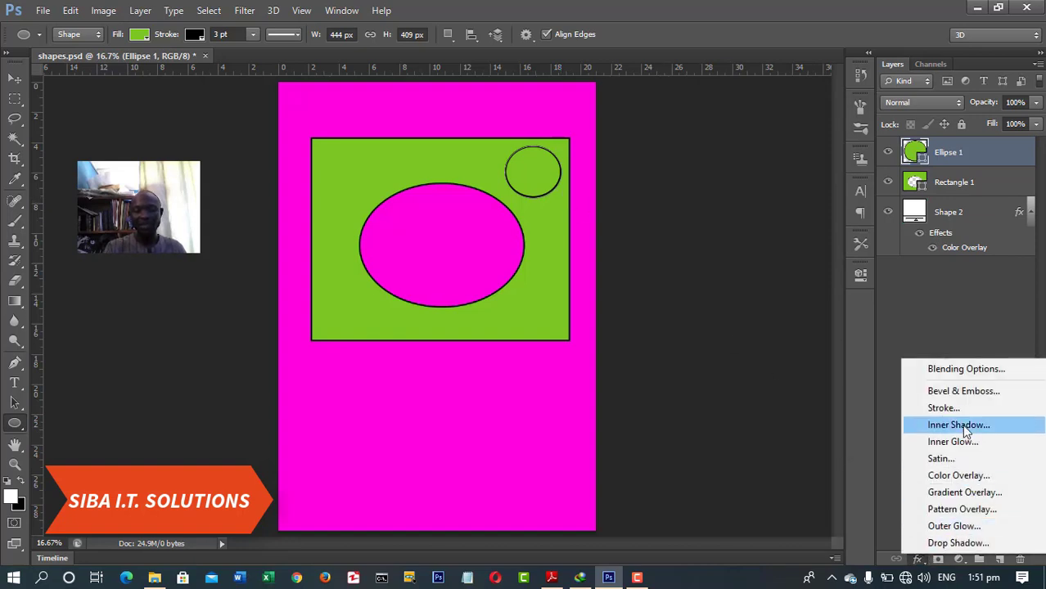
left_click(146, 33)
left_click(145, 33)
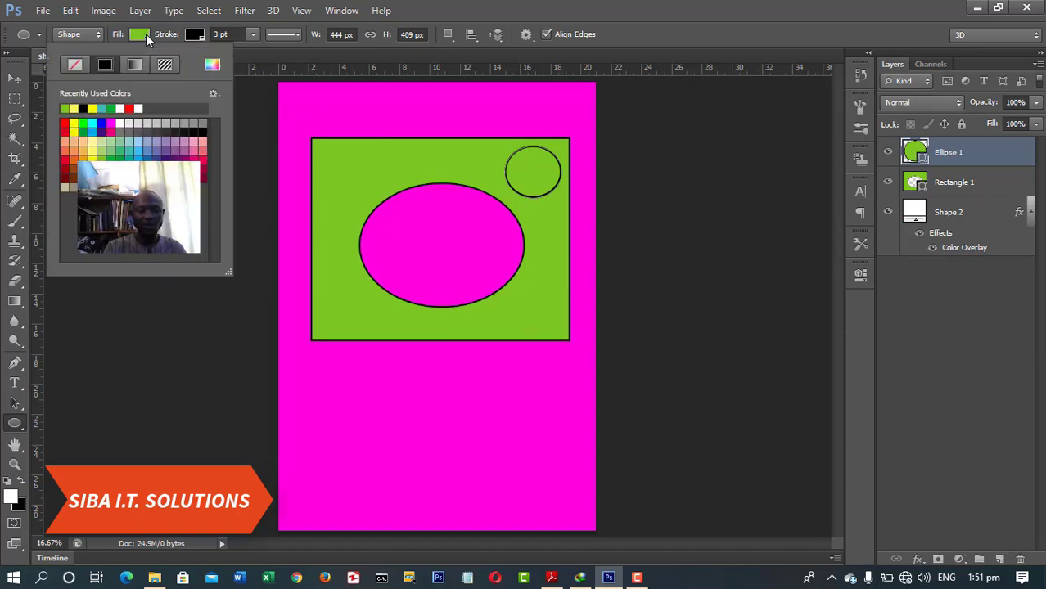
left_click(112, 128)
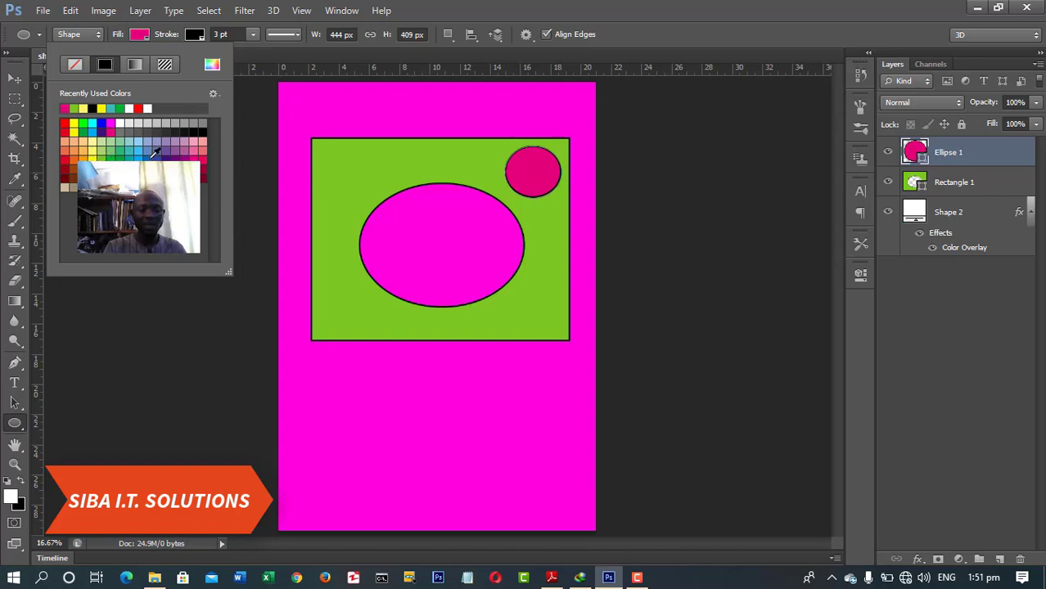
left_click(147, 153)
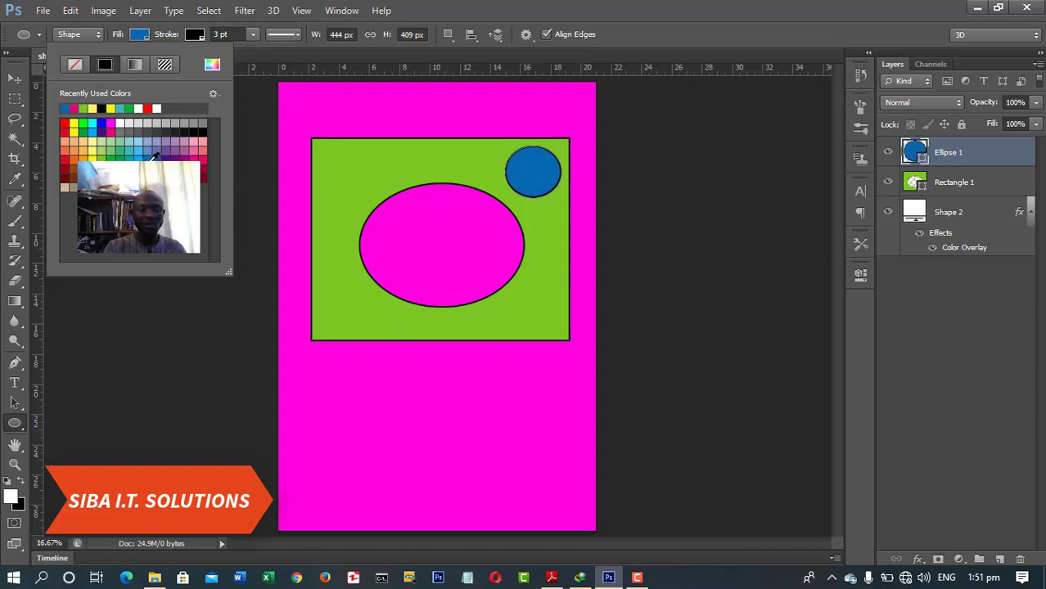
Step: Change the small ellipse's fill to light blue and switch to the Move tool
left_click(137, 157)
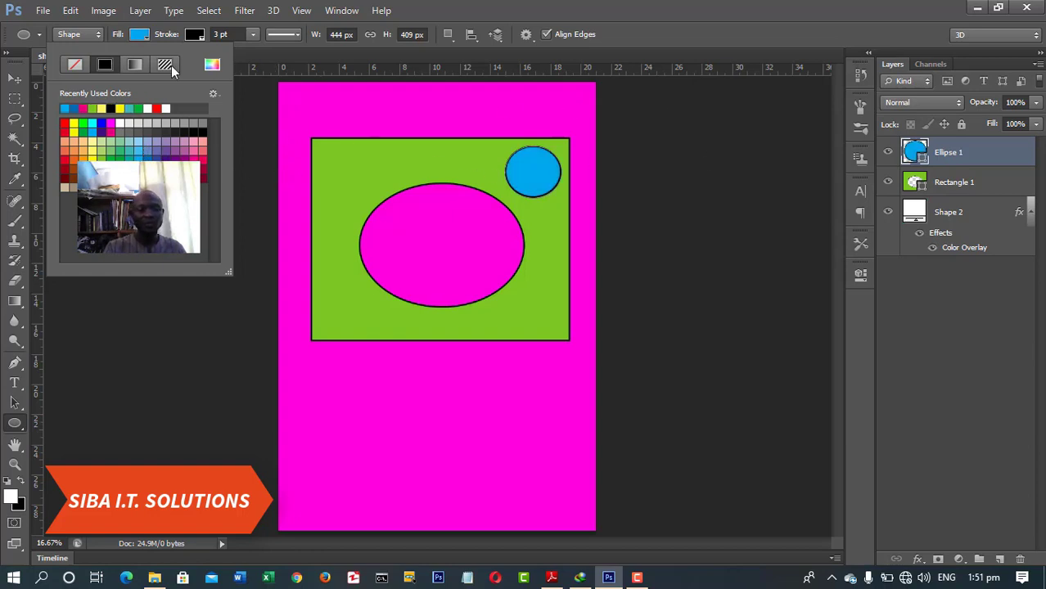
left_click(18, 81)
key("v")
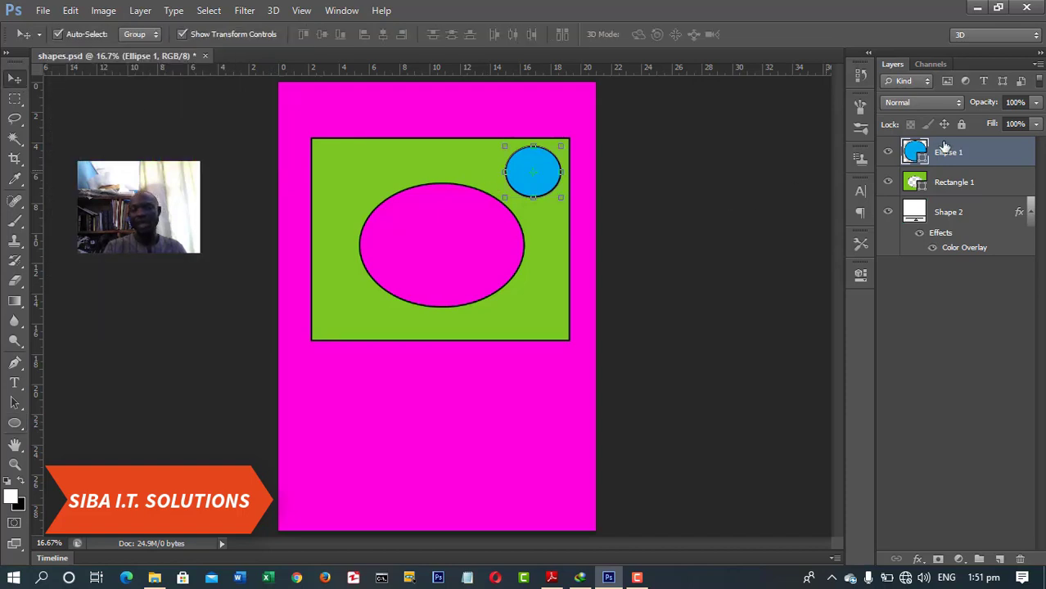
Step: Select the Rectangle 1, Ellipse 1 and Shape 2 layers in turn to compare the separate shape layers
left_click(995, 185)
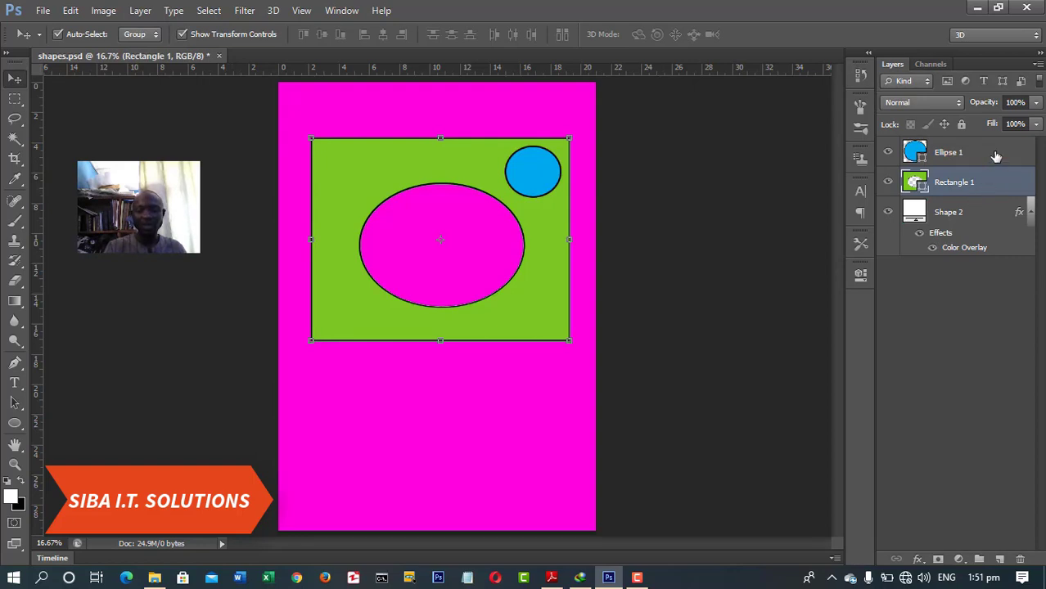
left_click(996, 156)
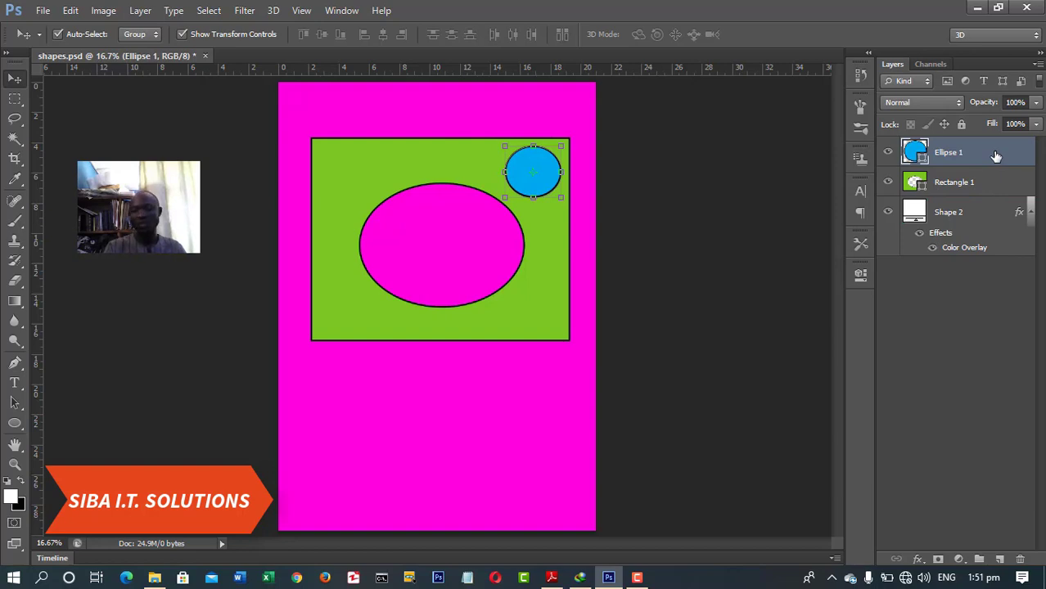
left_click(986, 215)
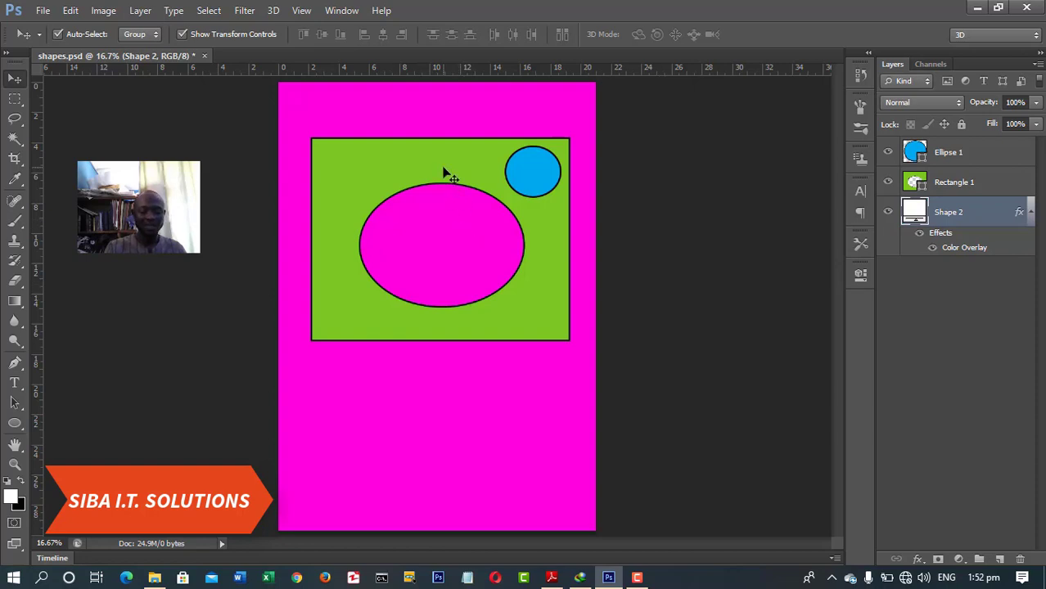
Step: Move the green rectangle slightly down the page and place the small blue ellipse at the centre of its oval cutout
mouse_move(444, 174)
left_mouse_down()
mouse_move(439, 266)
mouse_move(454, 127)
mouse_move(445, 177)
left_mouse_up()
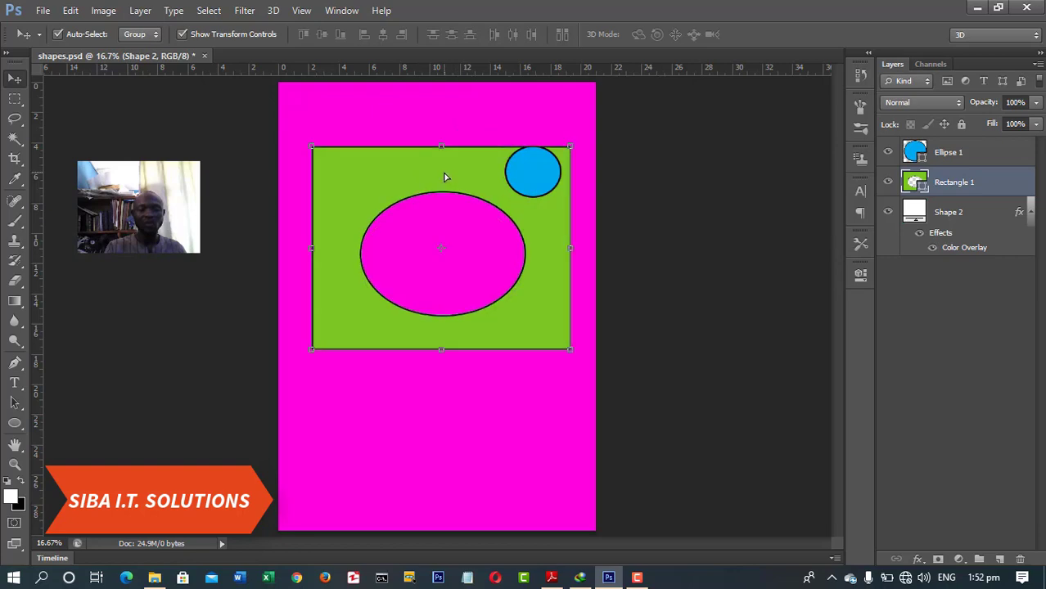
left_click_drag(517, 175, 434, 256)
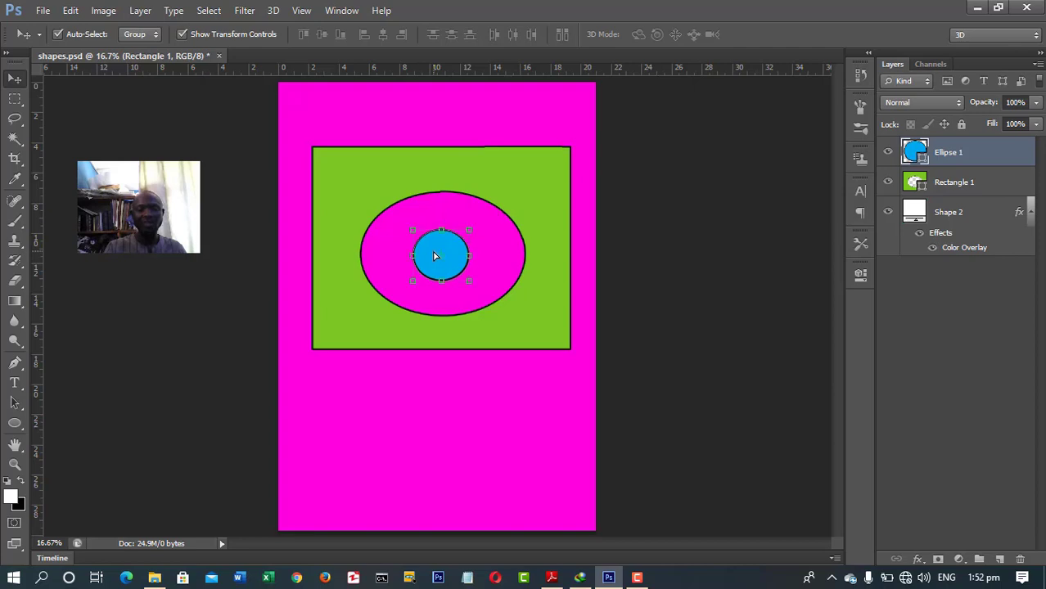